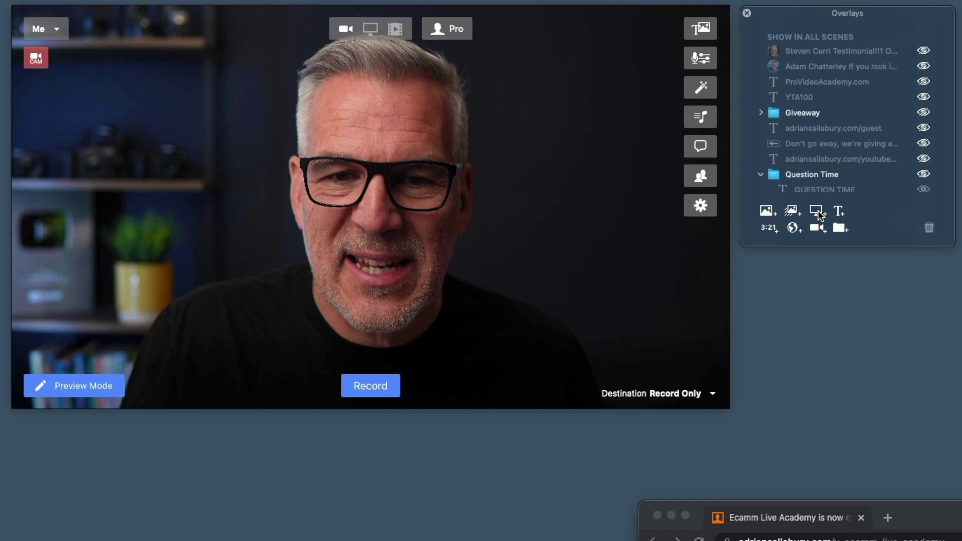
- Add a screen share overlay to the current scene and set it to show Google Chrome
{"action": "left_click", "coordinate": [817, 211]}
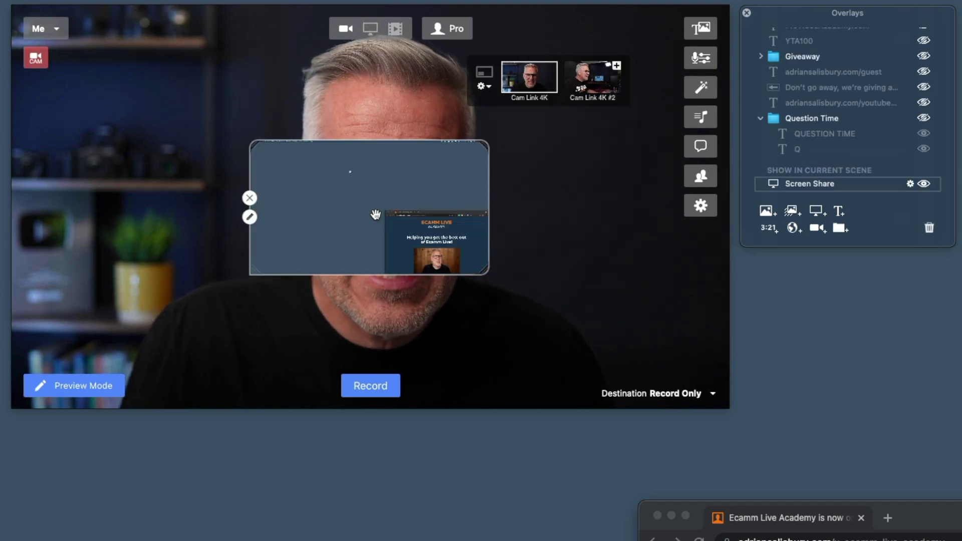
{"action": "left_click", "coordinate": [250, 218]}
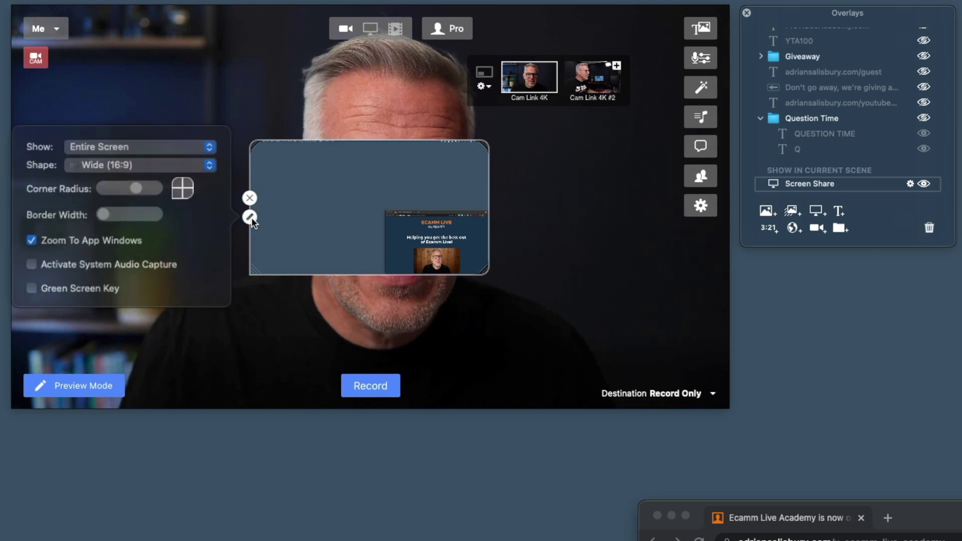
{"action": "left_click", "coordinate": [160, 149]}
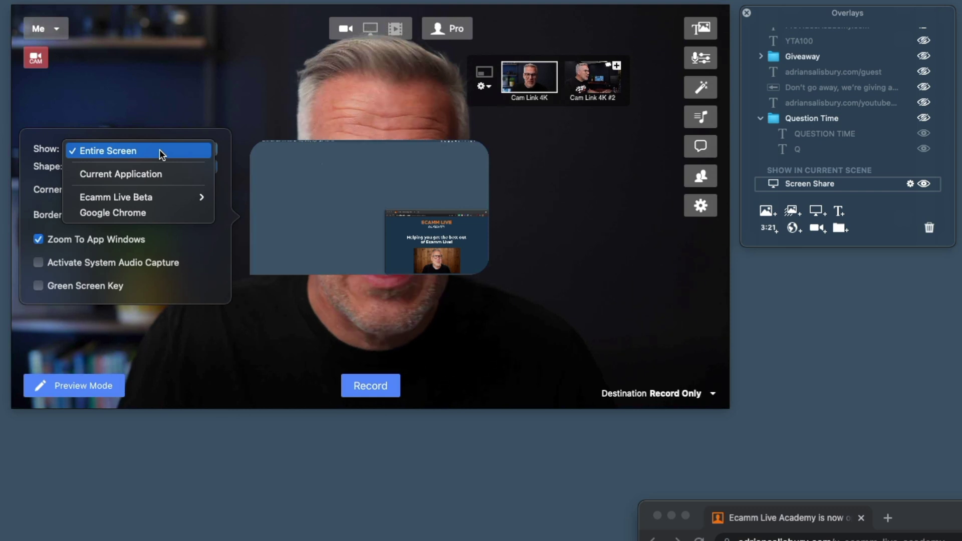
{"action": "left_click", "coordinate": [137, 212]}
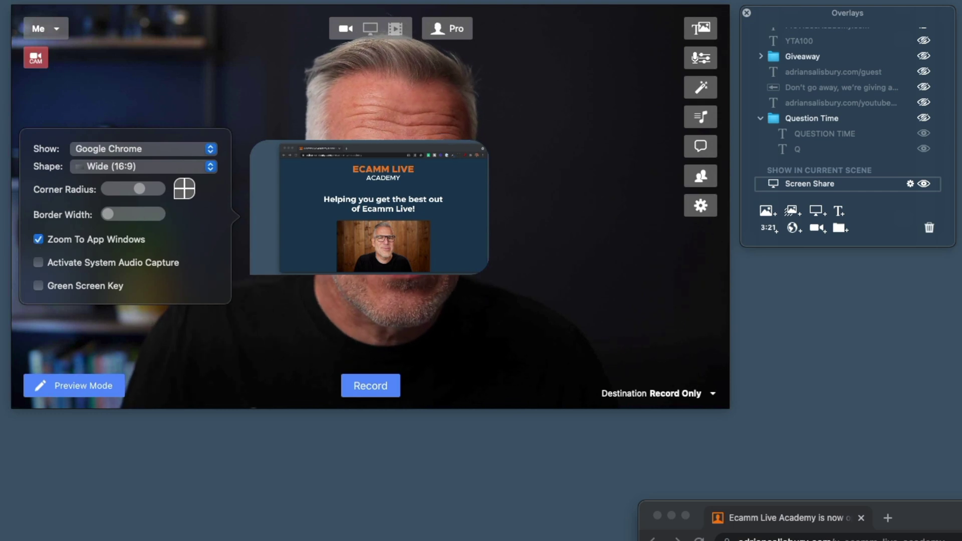
- Enlarge the screen share overlay, set its shape to Custom, and freely adjust its proportions and position in the scene
{"action": "left_click_drag", "start_coordinate": [491, 276], "coordinate": [644, 389]}
{"action": "left_click", "coordinate": [325, 342]}
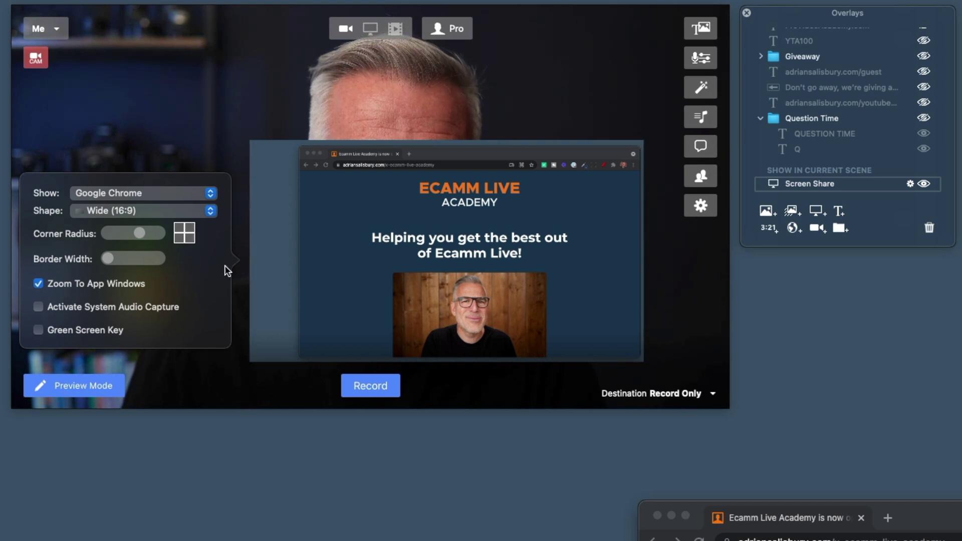
{"action": "mouse_move", "coordinate": [291, 237]}
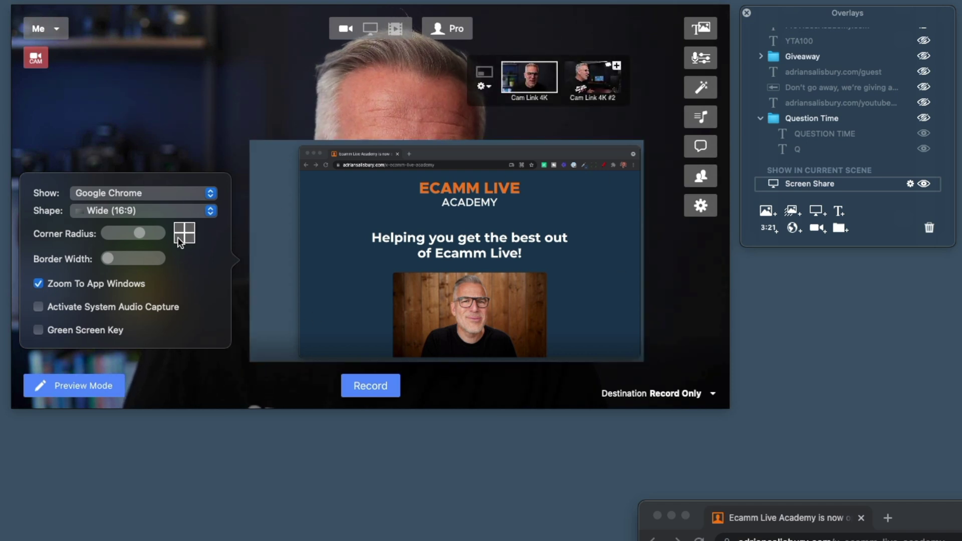
{"action": "left_click", "coordinate": [176, 209]}
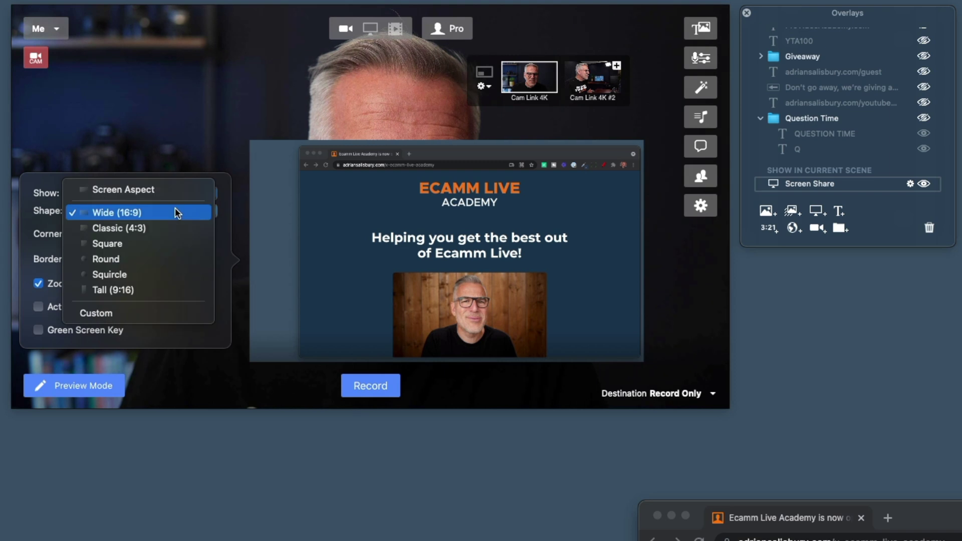
{"action": "left_click", "coordinate": [128, 313]}
{"action": "left_click_drag", "start_coordinate": [252, 360], "coordinate": [274, 384]}
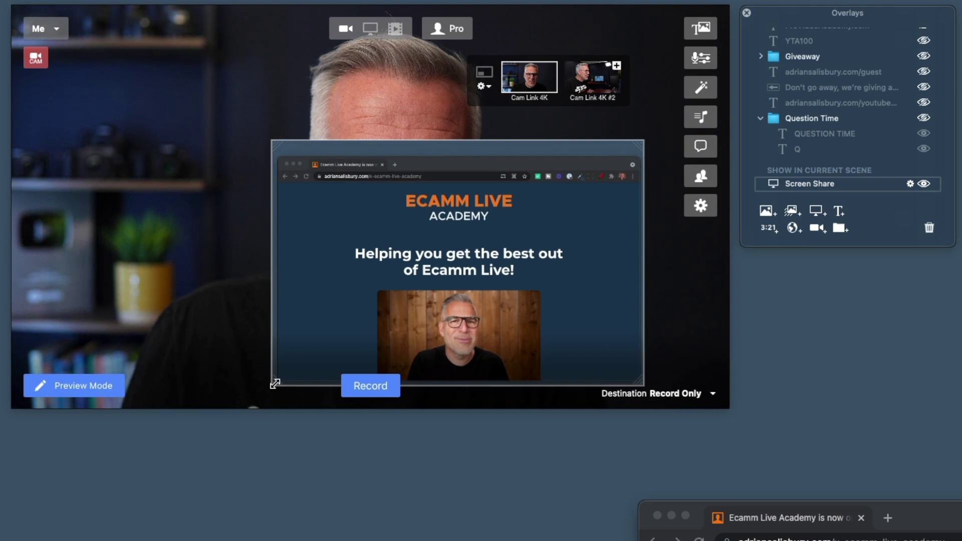
{"action": "left_click_drag", "start_coordinate": [320, 331], "coordinate": [333, 293]}
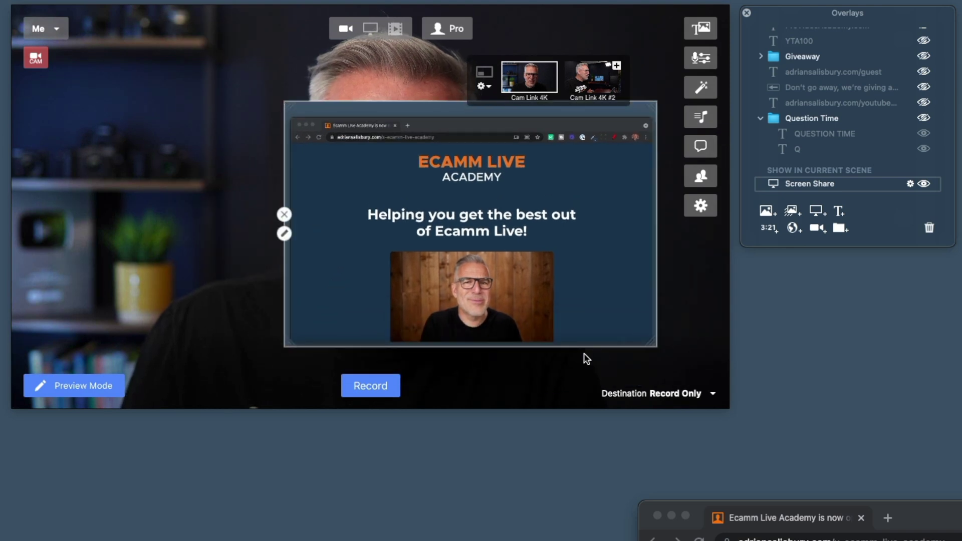
{"action": "left_click_drag", "start_coordinate": [650, 343], "coordinate": [676, 346]}
{"action": "left_click_drag", "start_coordinate": [365, 289], "coordinate": [356, 300]}
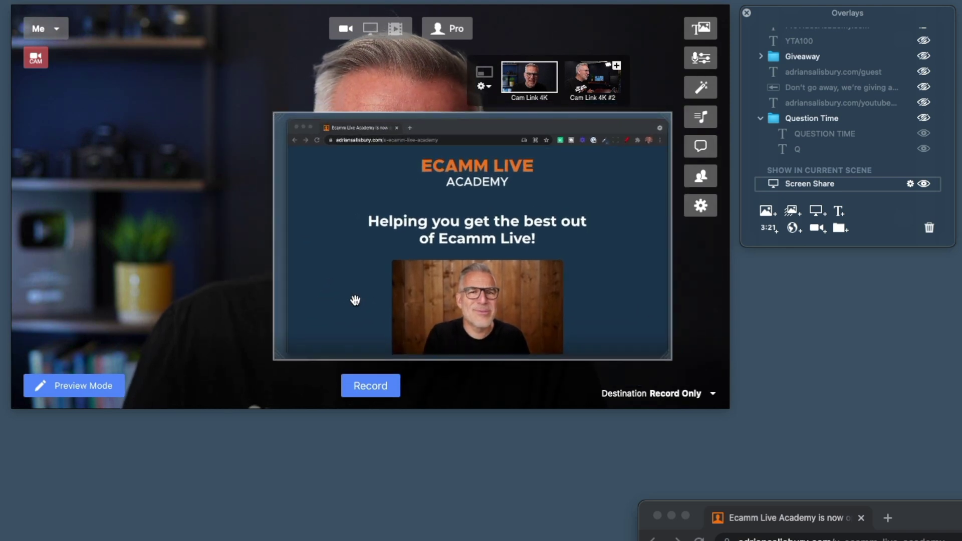
- Add a white border to the screen share overlay and round its corners
{"action": "left_click", "coordinate": [273, 245]}
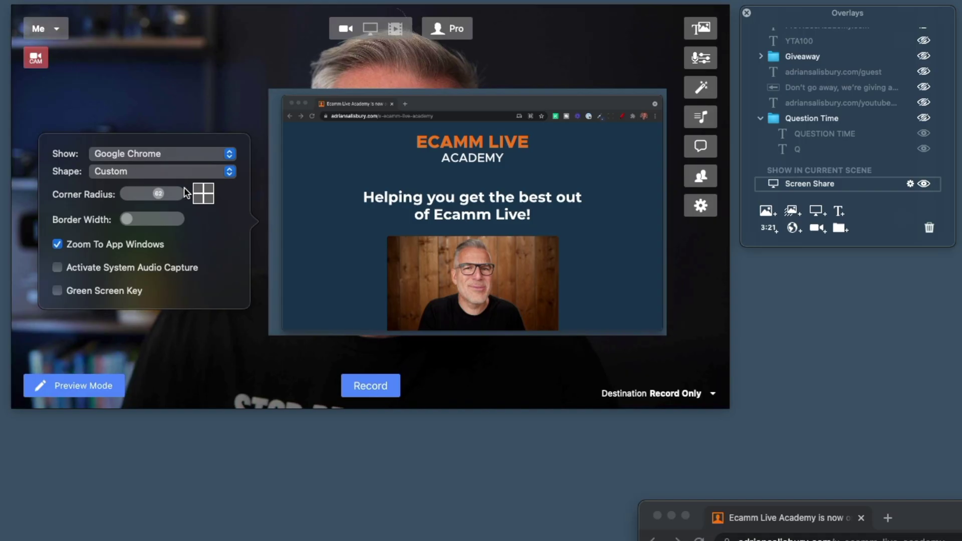
{"action": "left_click_drag", "start_coordinate": [129, 219], "coordinate": [138, 220]}
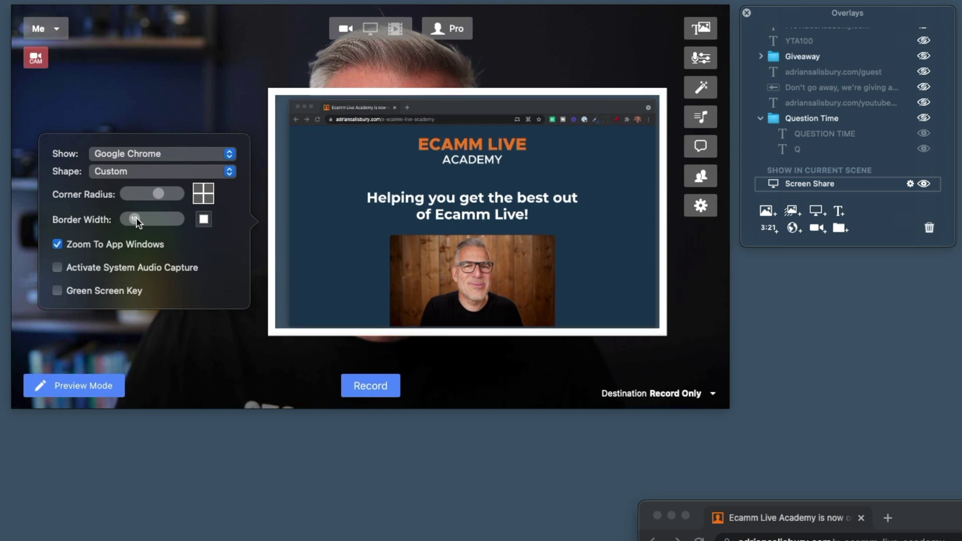
{"action": "mouse_move", "coordinate": [313, 285]}
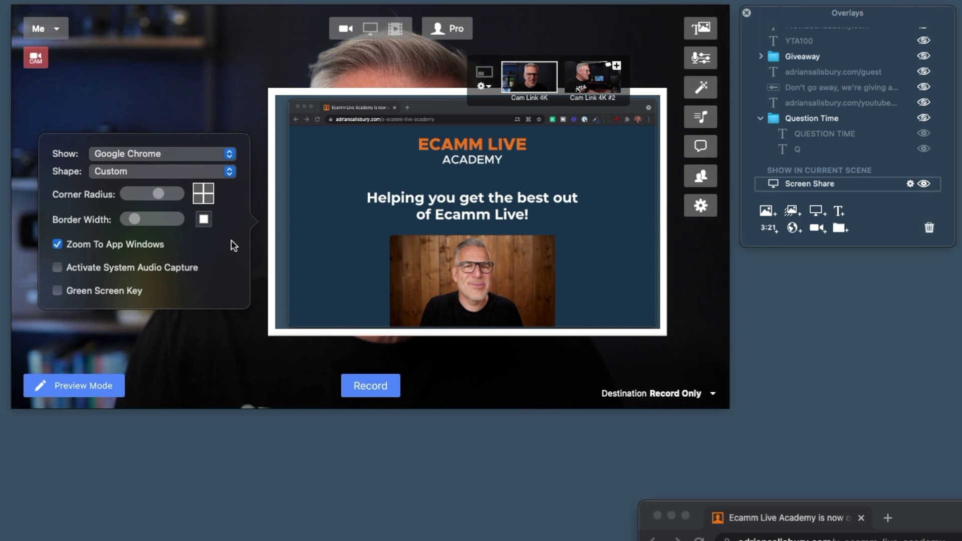
{"action": "left_click", "coordinate": [207, 189]}
{"action": "left_click", "coordinate": [209, 198]}
{"action": "left_click", "coordinate": [199, 199]}
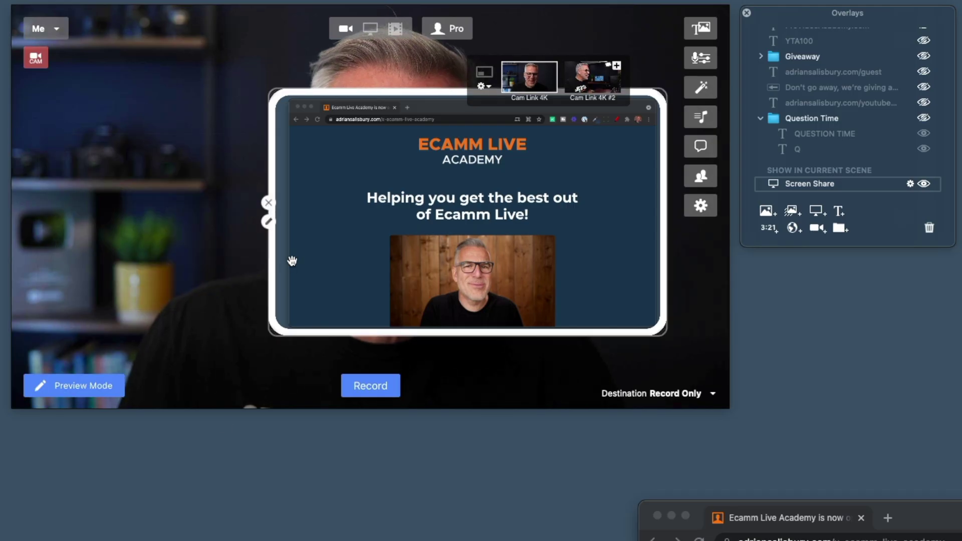
- Shrink the screen share overlay and move it toward the upper right of the video scene
{"action": "left_click_drag", "start_coordinate": [292, 261], "coordinate": [292, 293]}
{"action": "left_click_drag", "start_coordinate": [269, 370], "coordinate": [372, 311]}
{"action": "left_click_drag", "start_coordinate": [415, 245], "coordinate": [428, 221]}
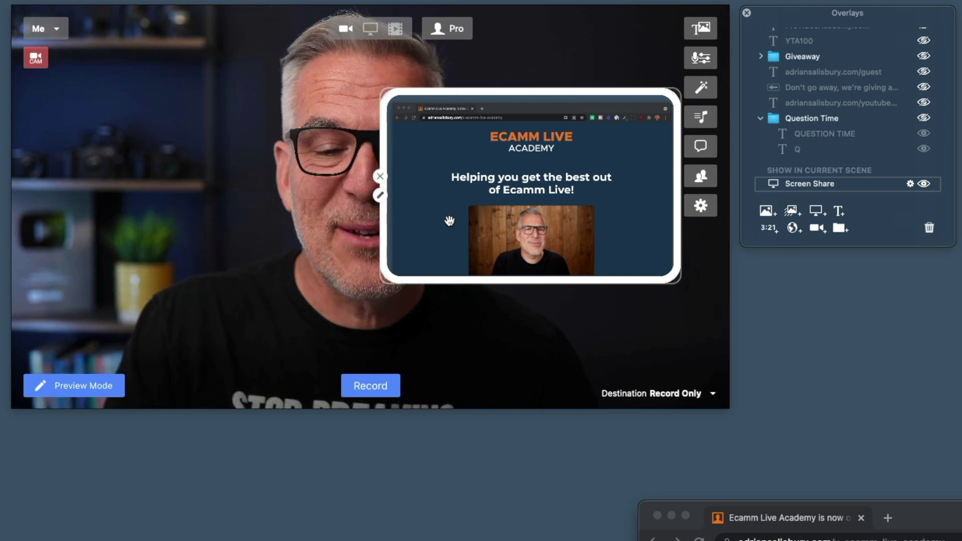
{"action": "mouse_move", "coordinate": [161, 101]}
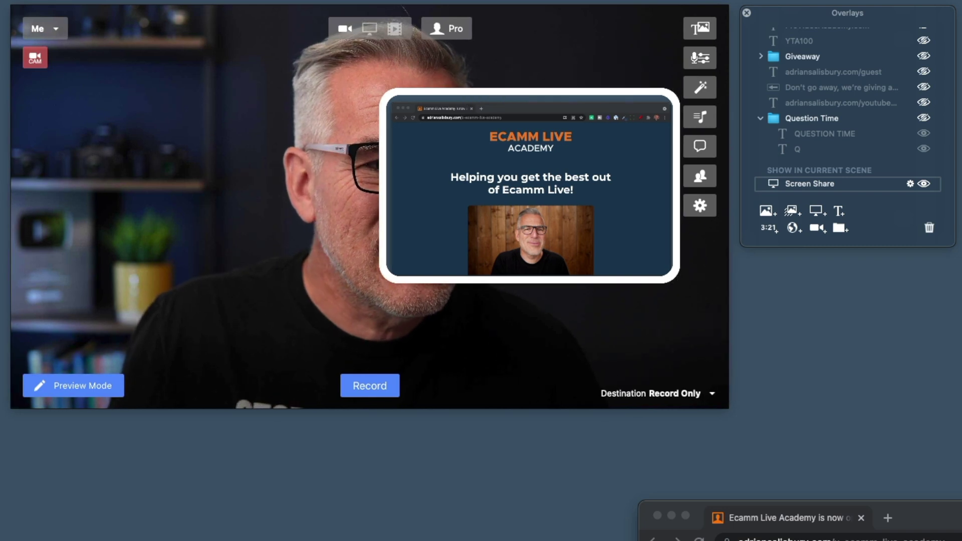
- Add an enlarged screen share overlay to the new scene and set it to show Google Chrome
{"action": "key", "text": "super+2"}
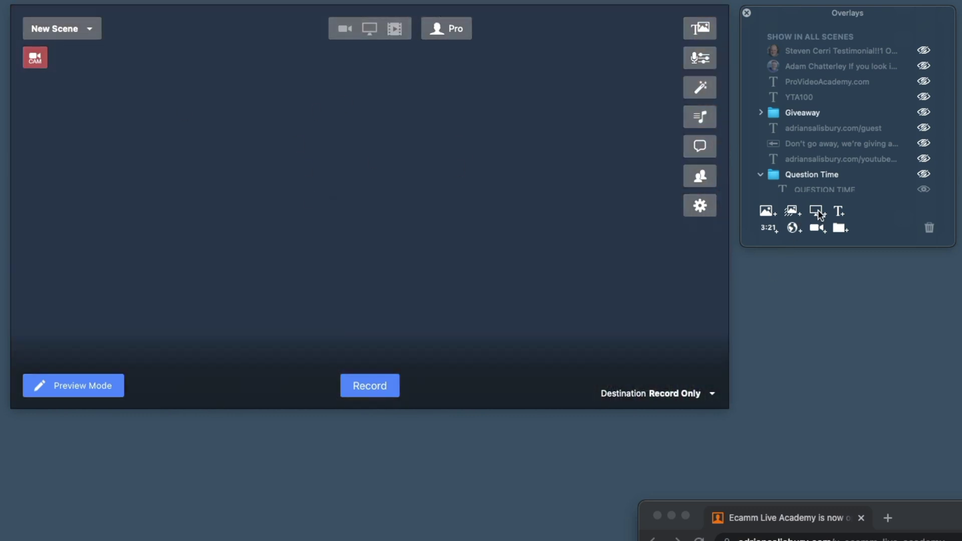
{"action": "left_click", "coordinate": [818, 212]}
{"action": "left_click_drag", "start_coordinate": [476, 286], "coordinate": [678, 521]}
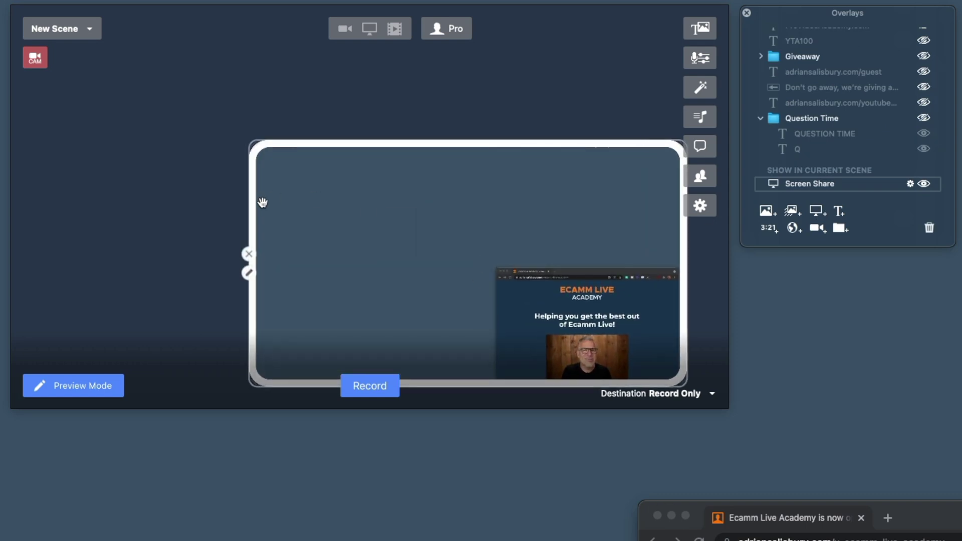
{"action": "left_click", "coordinate": [248, 273]}
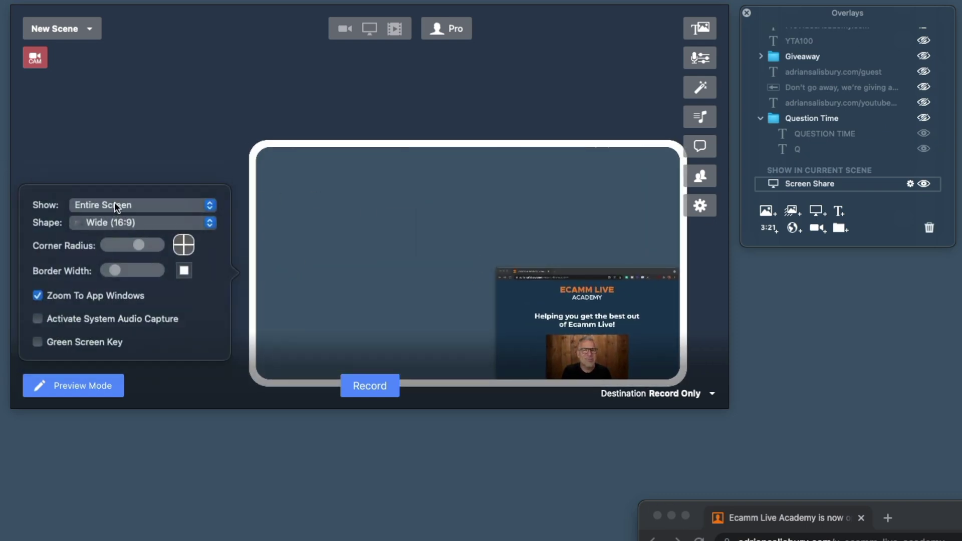
{"action": "left_click", "coordinate": [115, 205]}
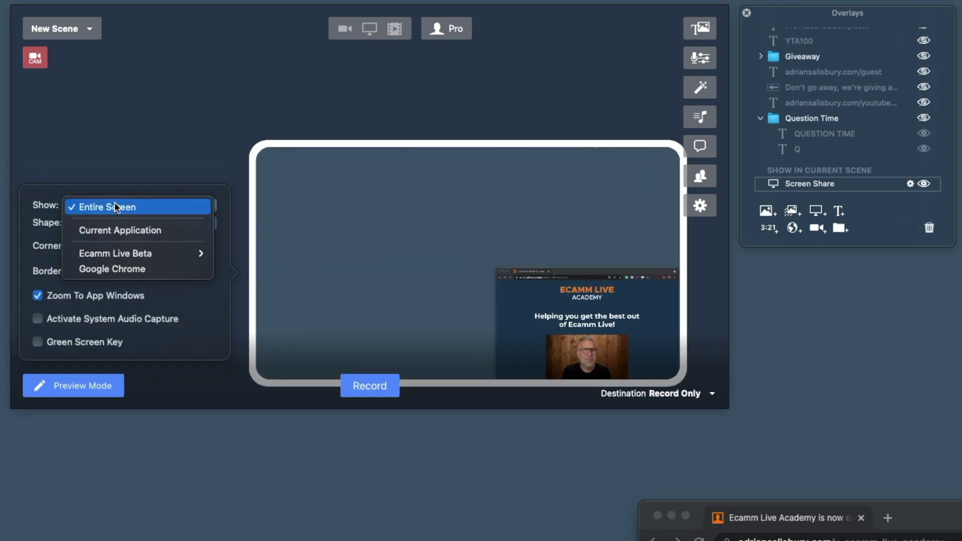
{"action": "left_click", "coordinate": [113, 267]}
- Set the new screen share overlay's shape to Custom and make its white border slightly thinner
{"action": "left_click", "coordinate": [139, 222]}
{"action": "left_click", "coordinate": [131, 322]}
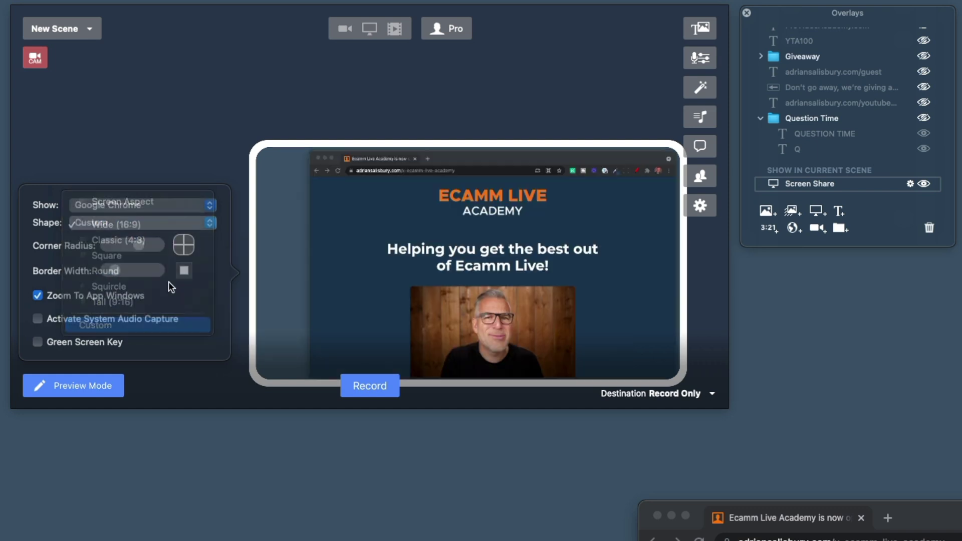
{"action": "left_click_drag", "start_coordinate": [115, 271], "coordinate": [112, 272]}
- Stretch the screen share overlay over the right two thirds of the scene and heighten the Chrome window to fill it
{"action": "left_click_drag", "start_coordinate": [261, 149], "coordinate": [252, 24]}
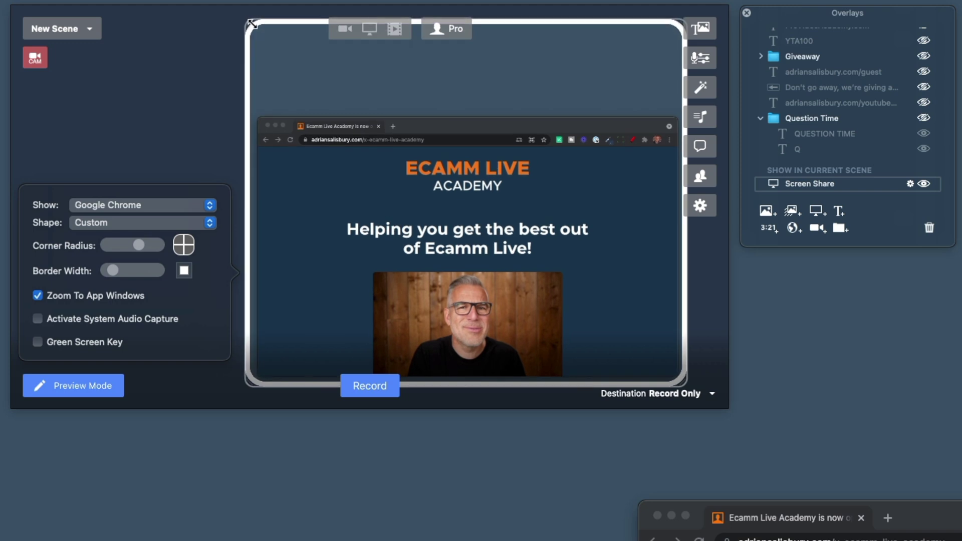
{"action": "left_click_drag", "start_coordinate": [679, 379], "coordinate": [722, 385]}
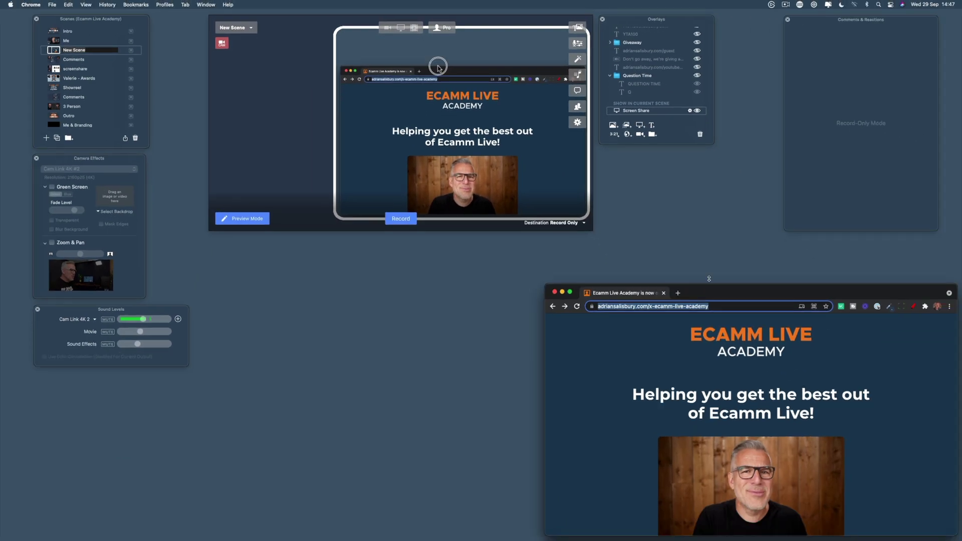
{"action": "left_click_drag", "start_coordinate": [860, 427], "coordinate": [848, 337]}
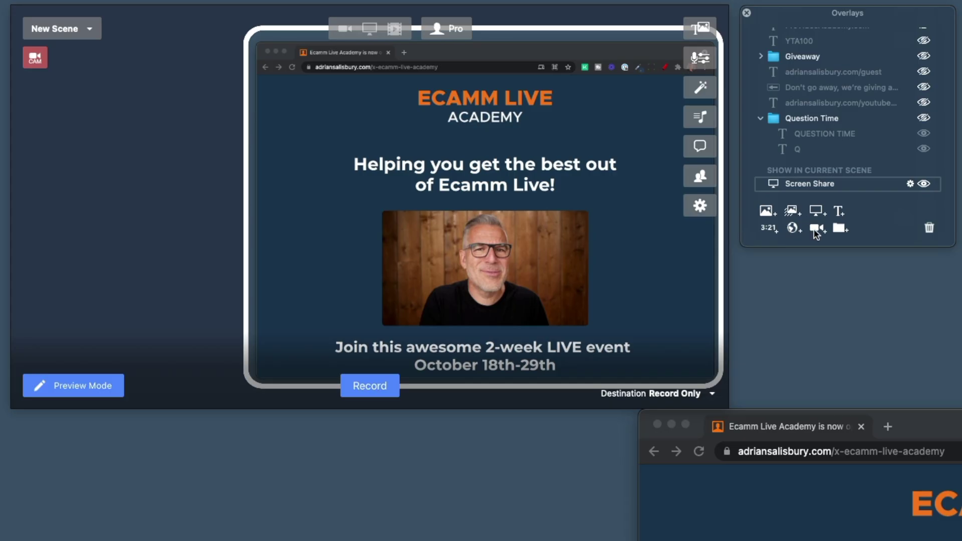
- Add the Cam Link 4K #2 camera overlay and fit it into the scene's upper-left corner beside the screen share
{"action": "left_click", "coordinate": [817, 228]}
{"action": "left_click_drag", "start_coordinate": [372, 188], "coordinate": [143, 74]}
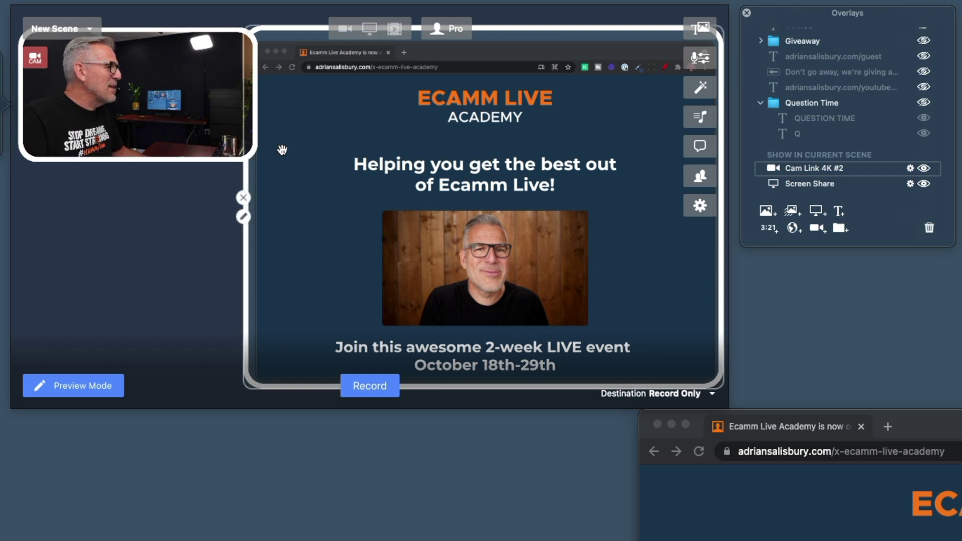
{"action": "left_click_drag", "start_coordinate": [243, 150], "coordinate": [225, 146]}
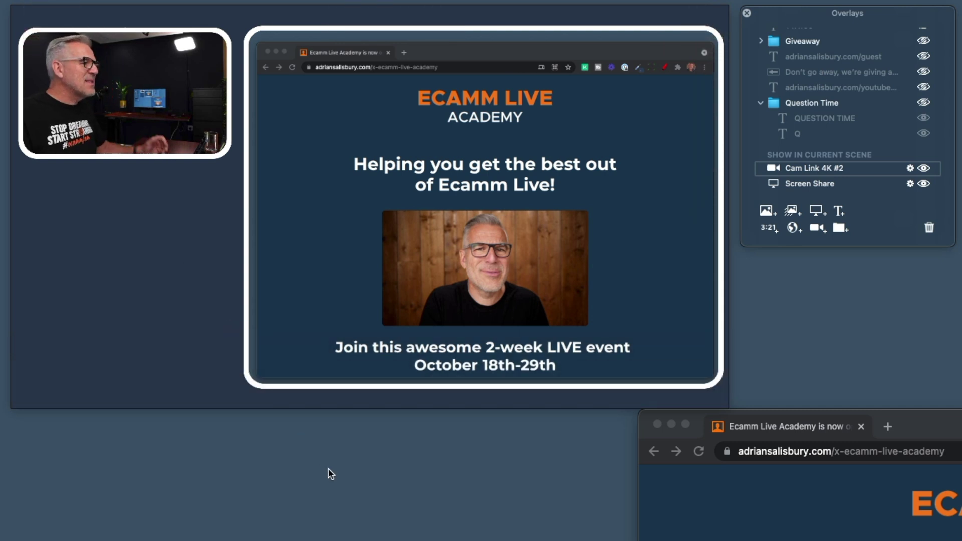
- Slightly shrink the screen share and camera overlays to leave wider margins at the scene's outer edges
{"action": "mouse_move", "coordinate": [718, 385]}
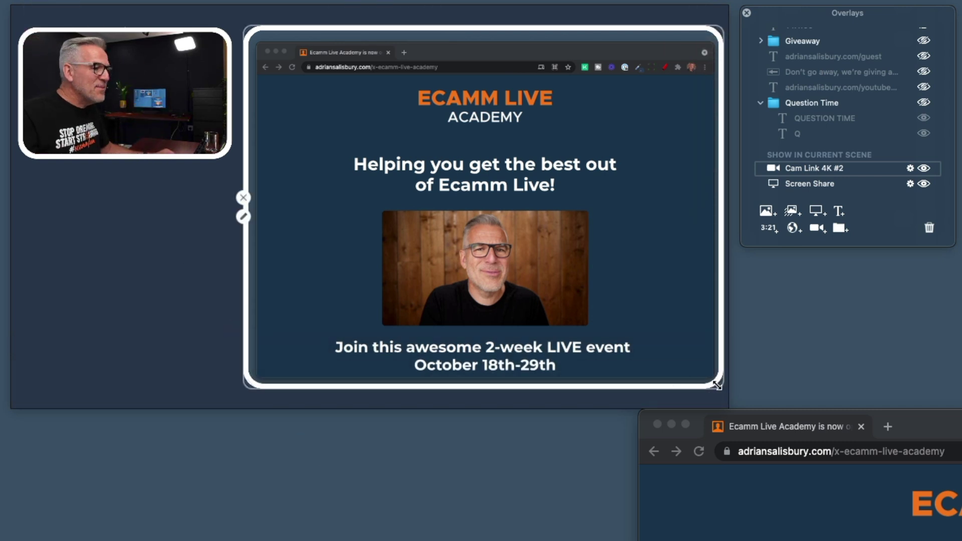
{"action": "left_click_drag", "start_coordinate": [717, 385], "coordinate": [705, 380]}
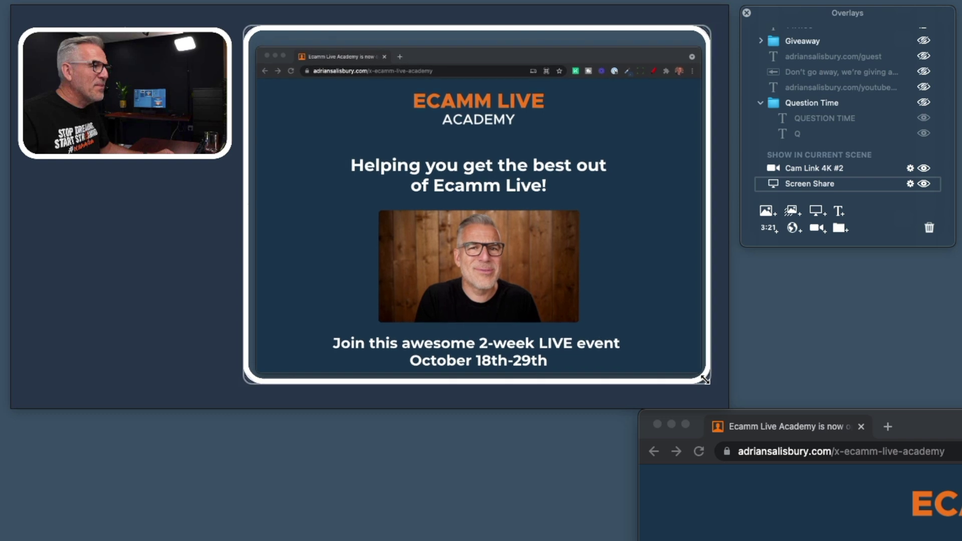
{"action": "left_click_drag", "start_coordinate": [19, 93], "coordinate": [29, 93]}
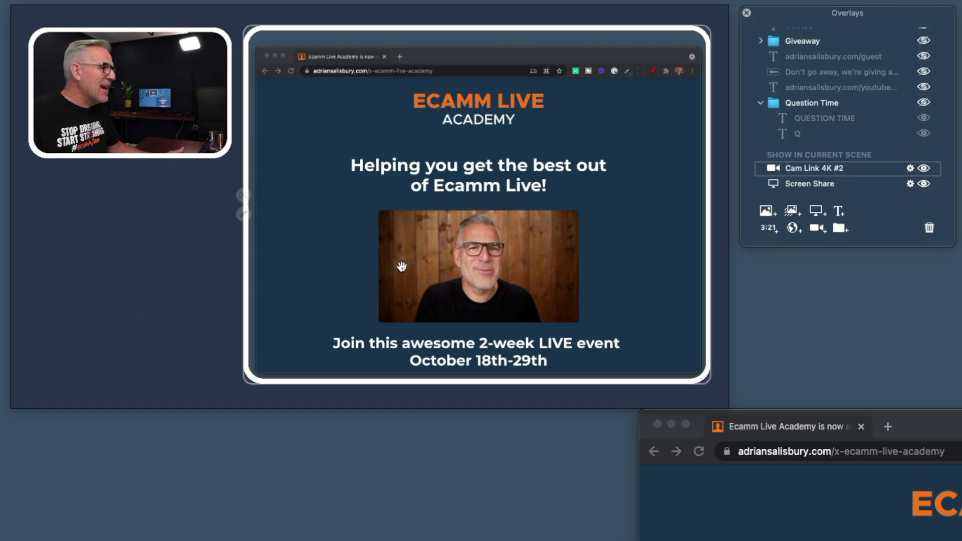
- Toggle blue background.png off and on, and show Stock Video Clip 6157.mp4 as the scene's background
{"action": "scroll", "coordinate": [865, 175], "scroll_direction": "down", "scroll_amount": 5}
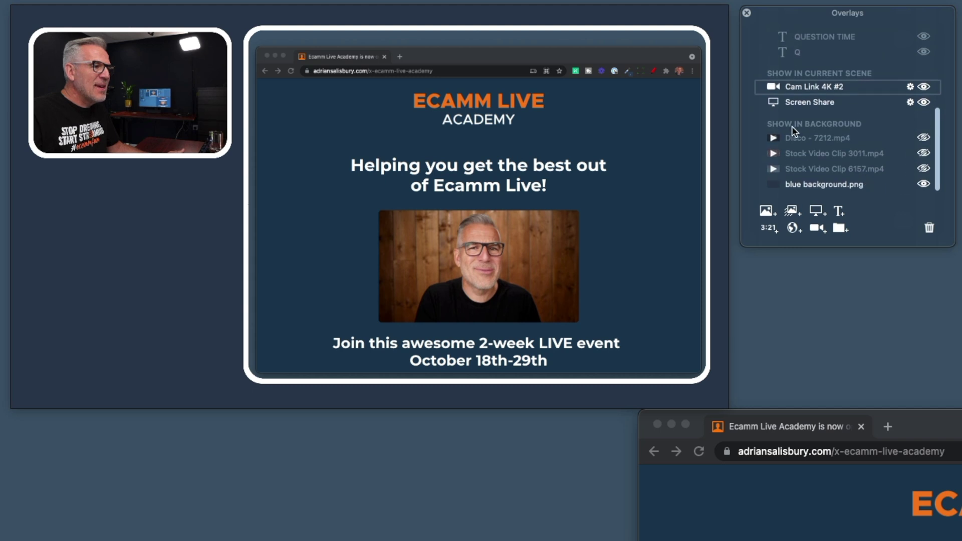
{"action": "left_click", "coordinate": [924, 185]}
{"action": "left_click", "coordinate": [924, 185]}
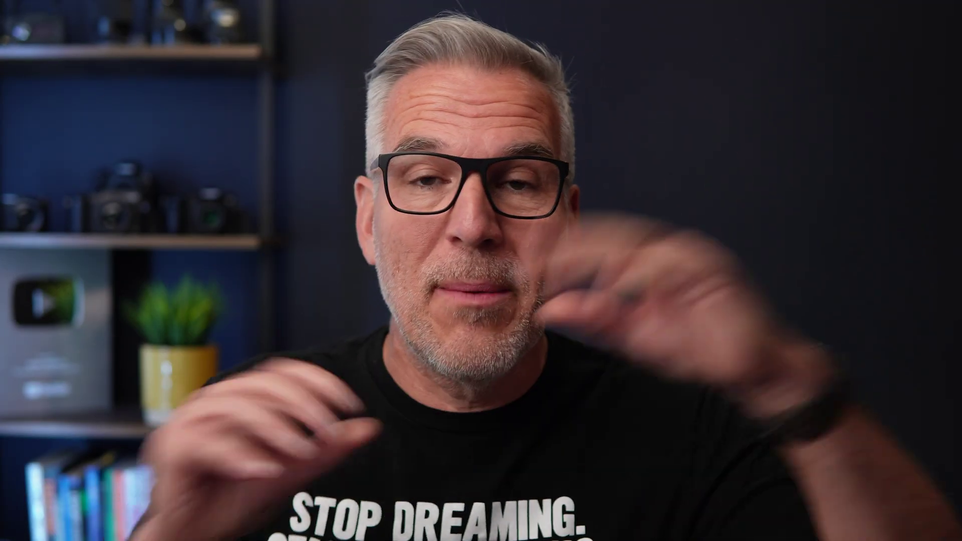
{"action": "left_click", "coordinate": [924, 169]}
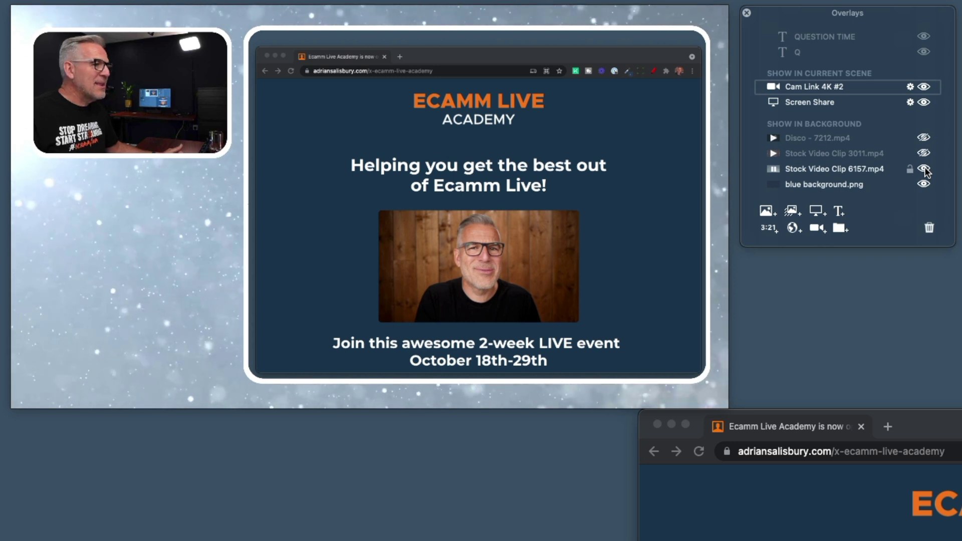
{"action": "scroll", "coordinate": [928, 171], "scroll_direction": "down", "scroll_amount": 1}
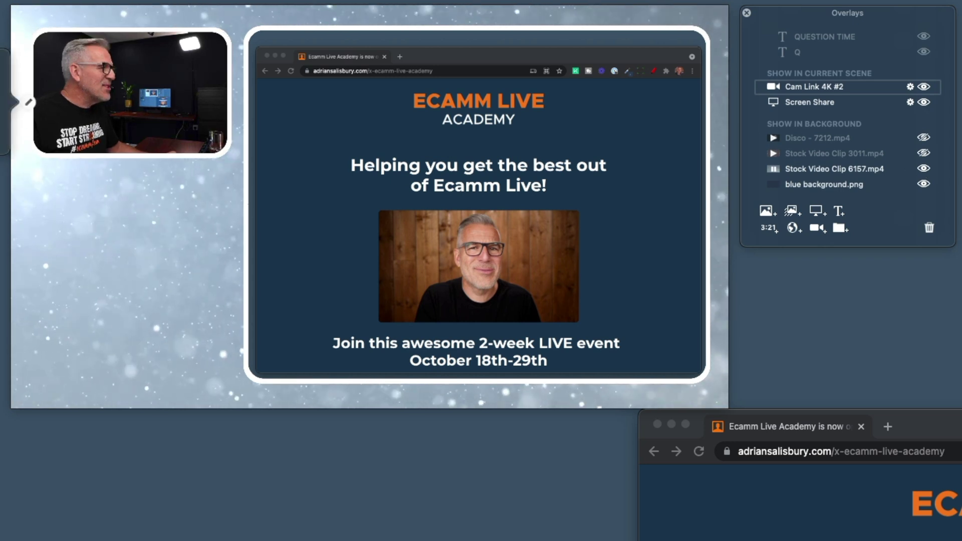
- Switch the camera overlay to Cam Link 4K and square off the screen share's lower-right corner
{"action": "key", "text": "super+1"}
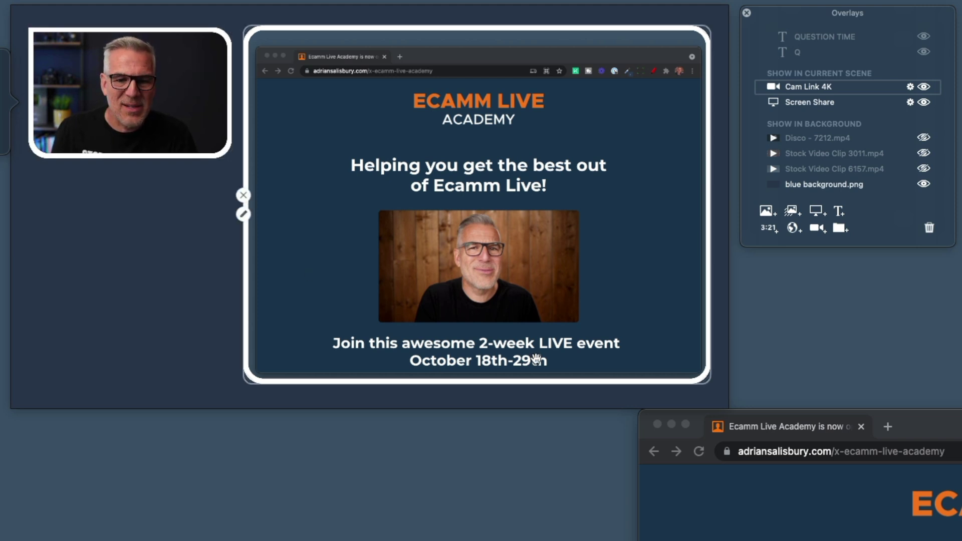
{"action": "left_click", "coordinate": [243, 215]}
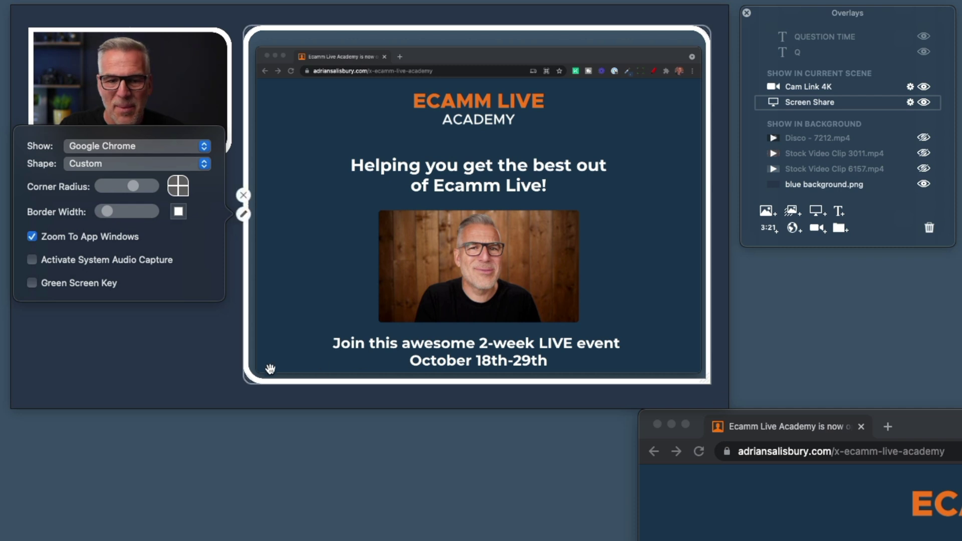
{"action": "left_click", "coordinate": [153, 358]}
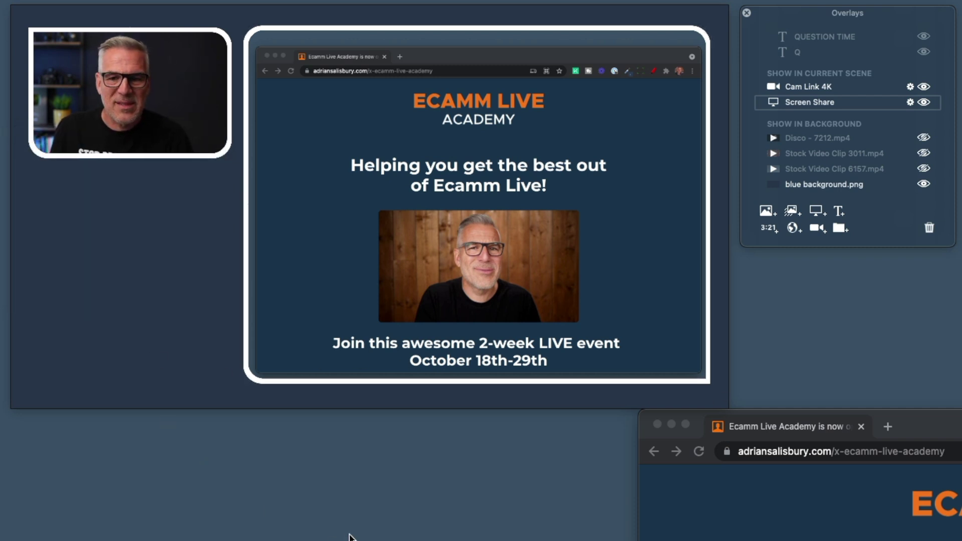
- Widen the screen share beneath the camera overlay in the scene's upper-left corner, and shorten the Chrome window to fill the frame
{"action": "left_click_drag", "start_coordinate": [176, 71], "coordinate": [223, 53]}
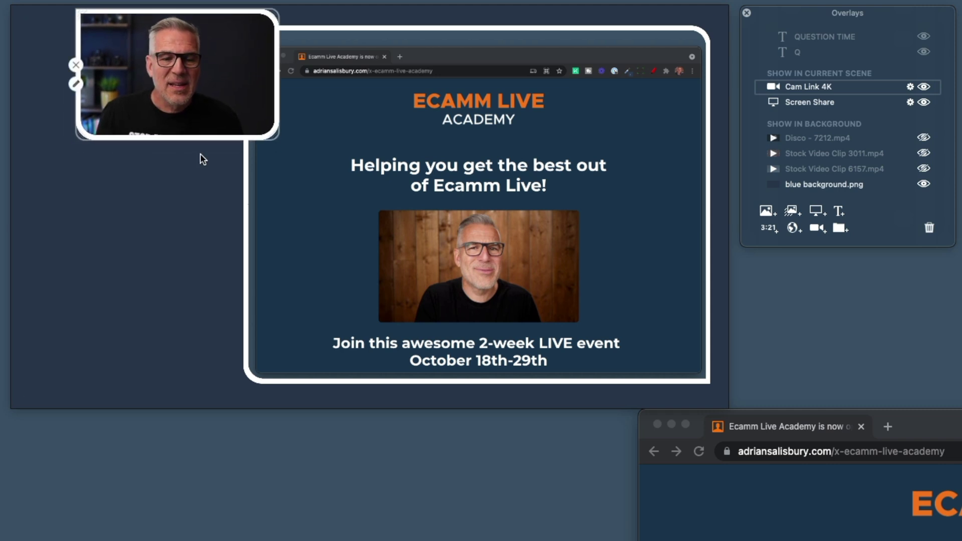
{"action": "left_click_drag", "start_coordinate": [245, 380], "coordinate": [106, 388]}
{"action": "left_click_drag", "start_coordinate": [220, 114], "coordinate": [165, 118]}
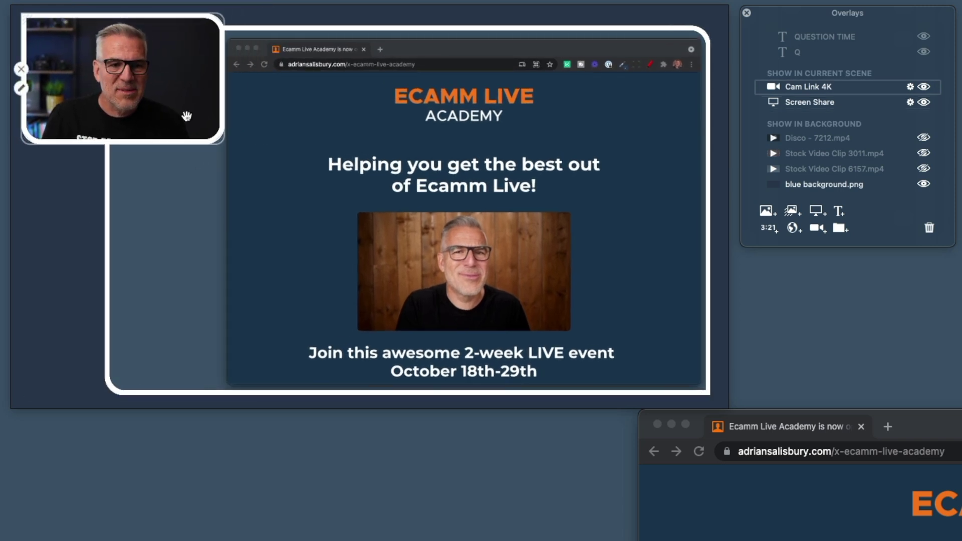
{"action": "left_click", "coordinate": [921, 415]}
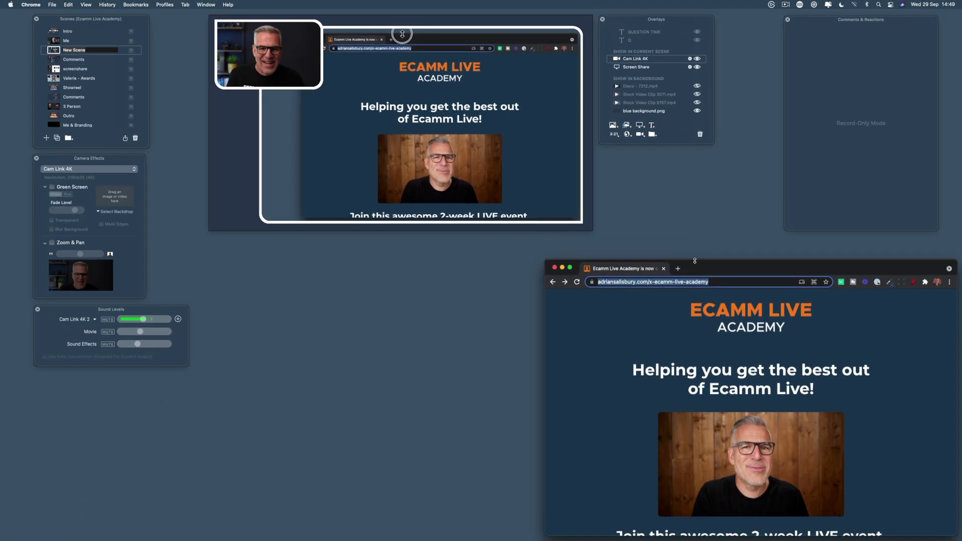
{"action": "mouse_move", "coordinate": [695, 261]}
{"action": "left_mouse_down"}
{"action": "mouse_move", "coordinate": [695, 293]}
{"action": "mouse_move", "coordinate": [708, 264]}
{"action": "left_mouse_up"}
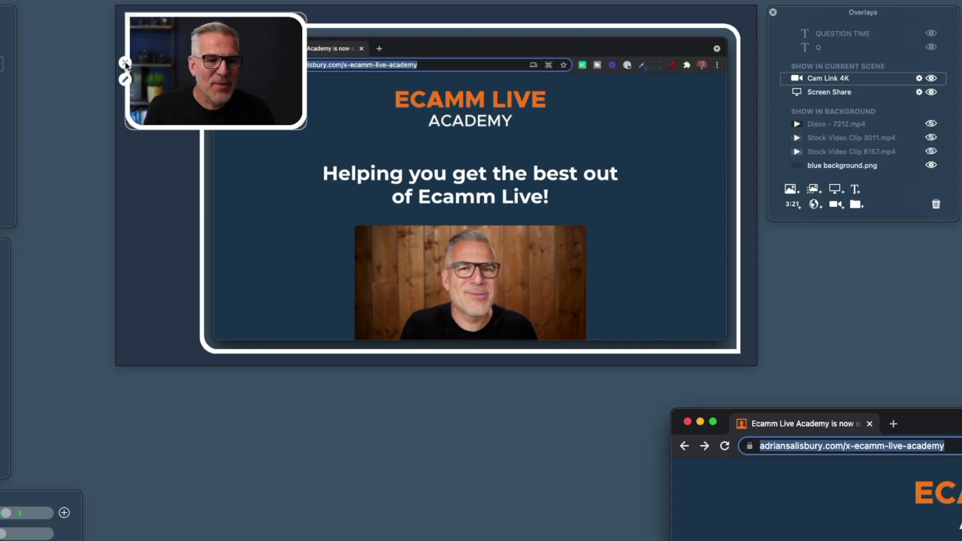
- Hide the Cam Link 4K overlay, and give the screen share a green screen key with no border
{"action": "left_click", "coordinate": [126, 64]}
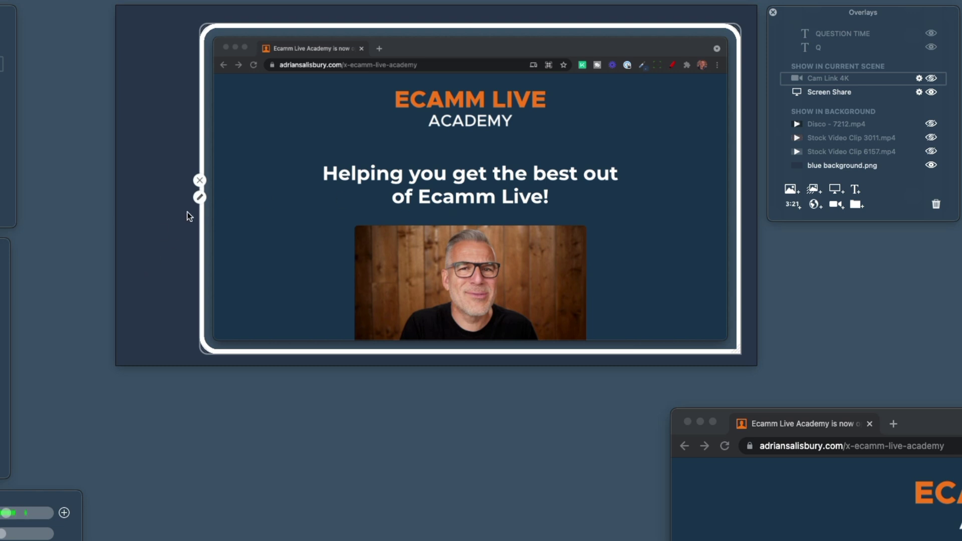
{"action": "left_click", "coordinate": [200, 198]}
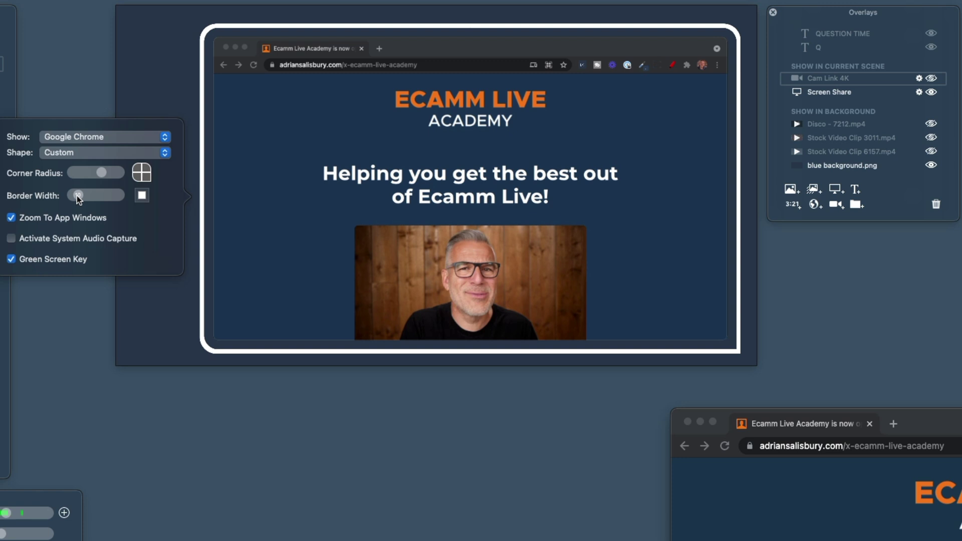
{"action": "left_click_drag", "start_coordinate": [78, 198], "coordinate": [68, 198]}
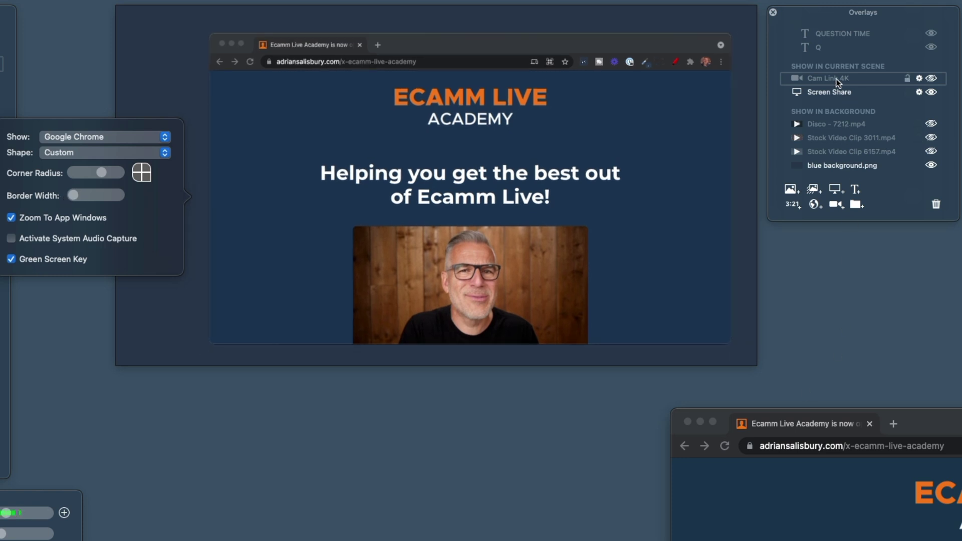
- Move the keyed screen share to the top of the overlay list so every scene shows it, and open the Me scene
{"action": "scroll", "coordinate": [836, 81], "scroll_direction": "up", "scroll_amount": 5}
{"action": "scroll", "coordinate": [835, 135], "scroll_direction": "down", "scroll_amount": 3}
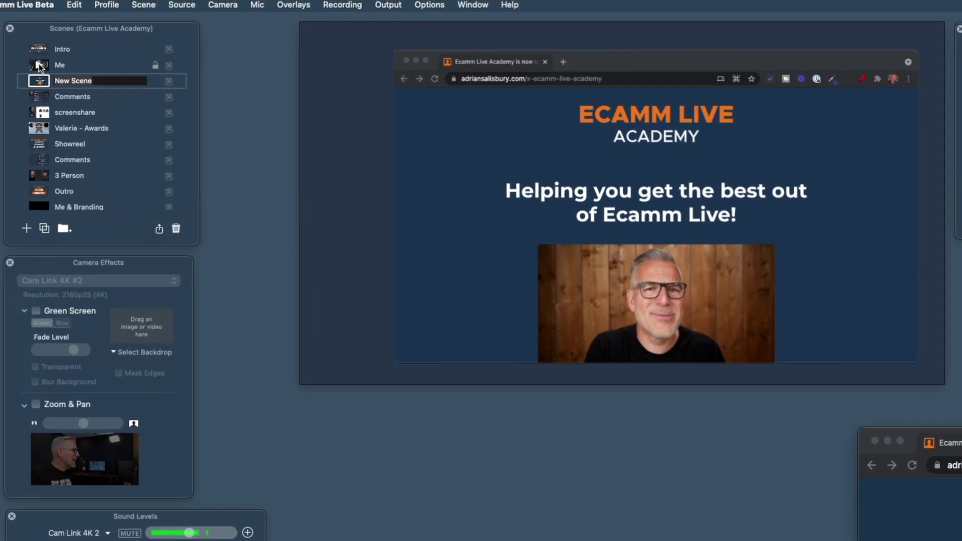
{"action": "left_click", "coordinate": [41, 67]}
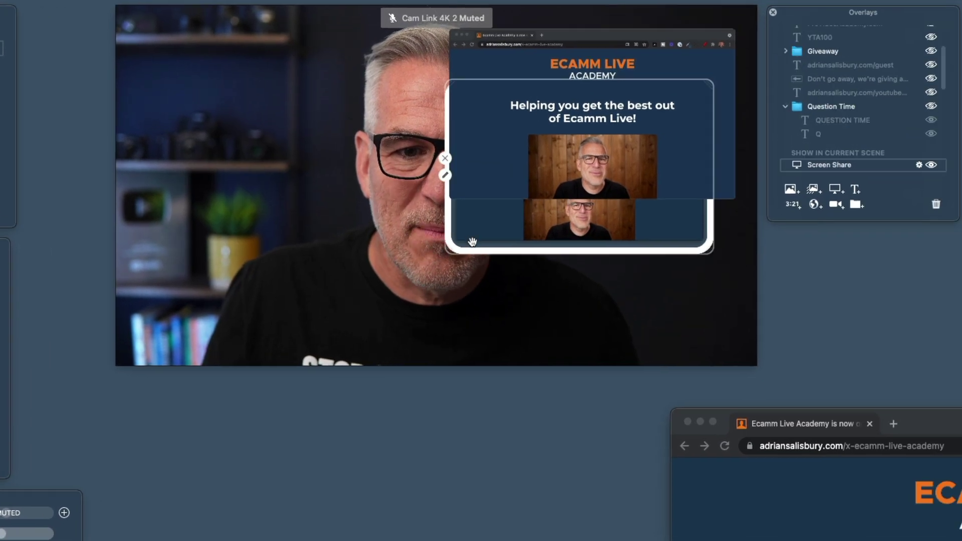
- Hide the Me scene's bordered screen share, and place the keyed one slightly enlarged in the scene's lower-right corner
{"action": "left_click_drag", "start_coordinate": [497, 248], "coordinate": [174, 195]}
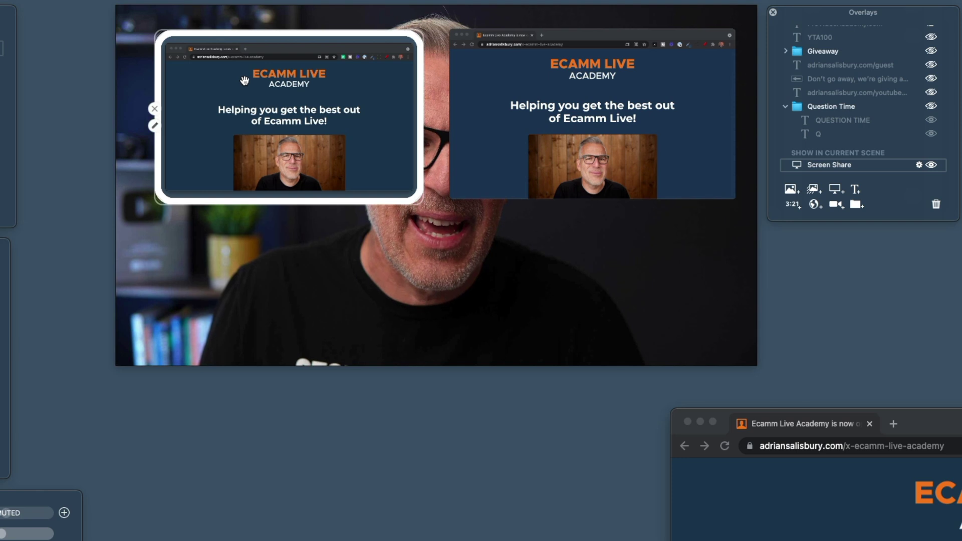
{"action": "left_click_drag", "start_coordinate": [509, 103], "coordinate": [525, 259]}
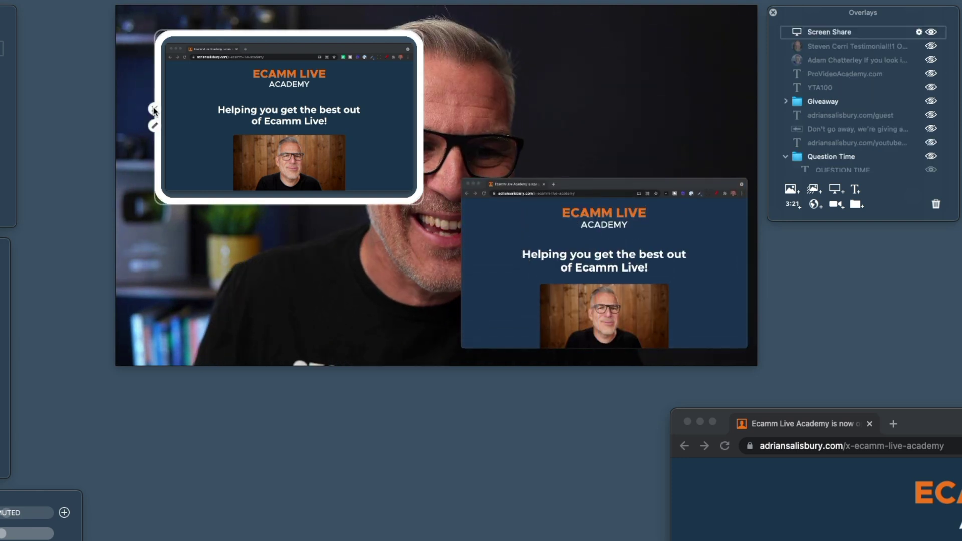
{"action": "left_click", "coordinate": [154, 110]}
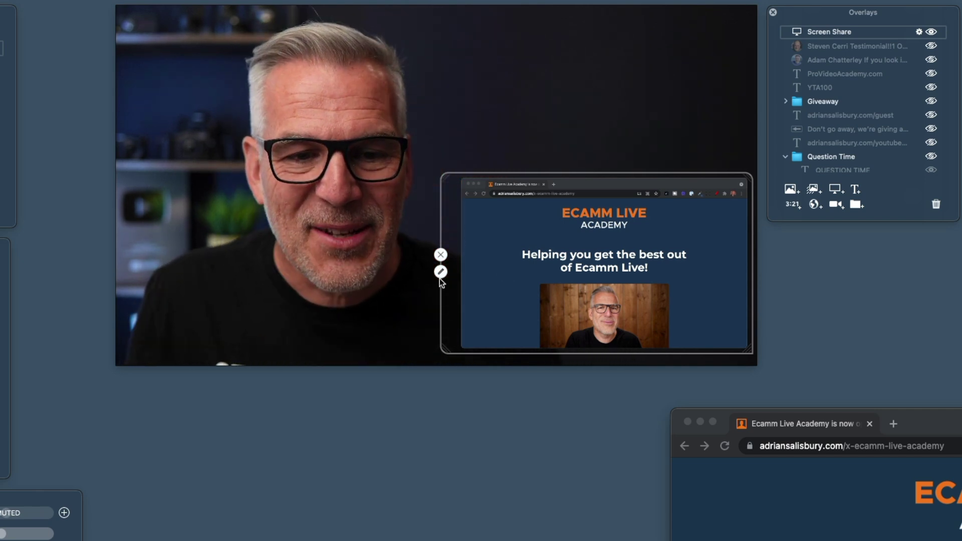
{"action": "left_click_drag", "start_coordinate": [450, 346], "coordinate": [423, 354]}
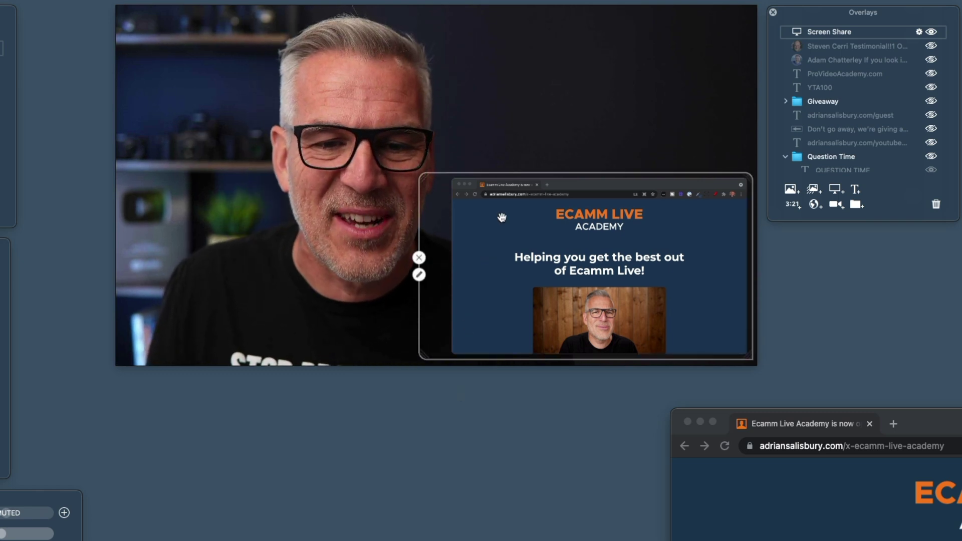
- Make the screen share show Ecamm Live Beta's Comments & Reactions window and enlarge the overlay to nearly the scene's full height
{"action": "left_click", "coordinate": [419, 274]}
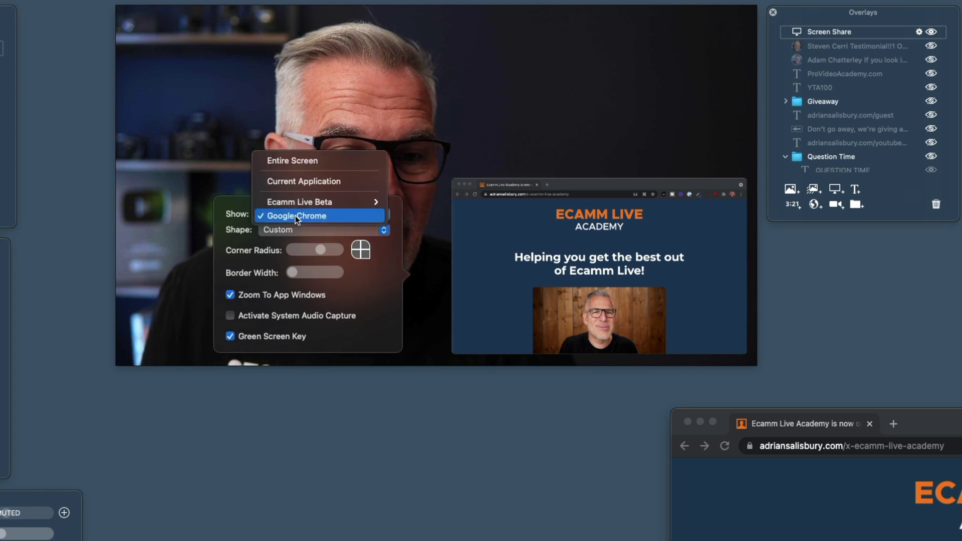
{"action": "left_click", "coordinate": [420, 216]}
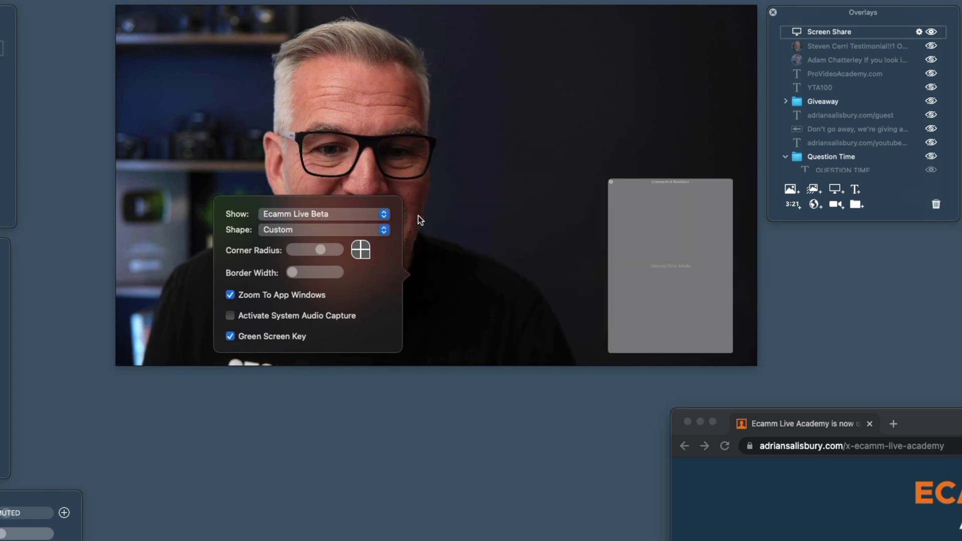
{"action": "left_click_drag", "start_coordinate": [637, 240], "coordinate": [636, 90]}
{"action": "left_click_drag", "start_coordinate": [463, 203], "coordinate": [469, 345]}
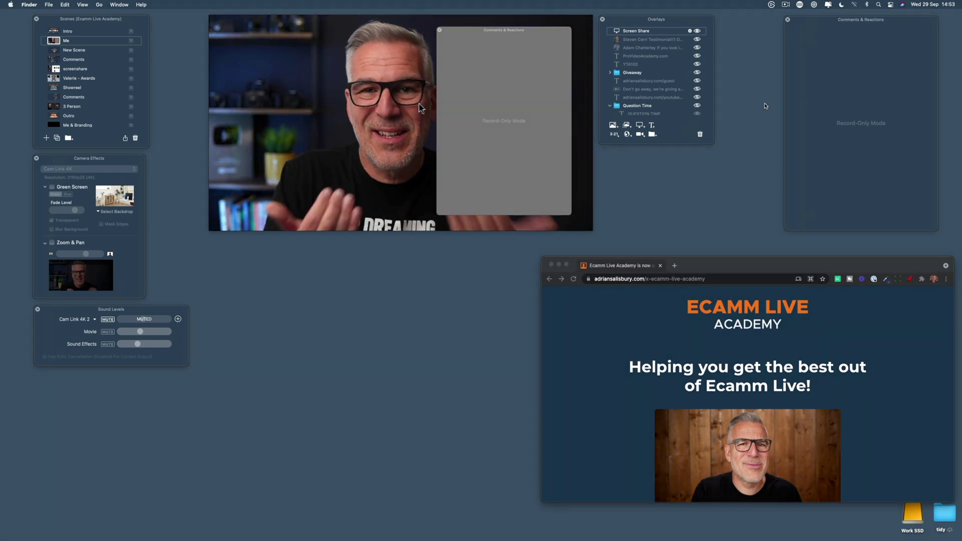
- Move the Comments & Reactions window over the Chrome window and back to its original place
{"action": "left_click", "coordinate": [520, 88]}
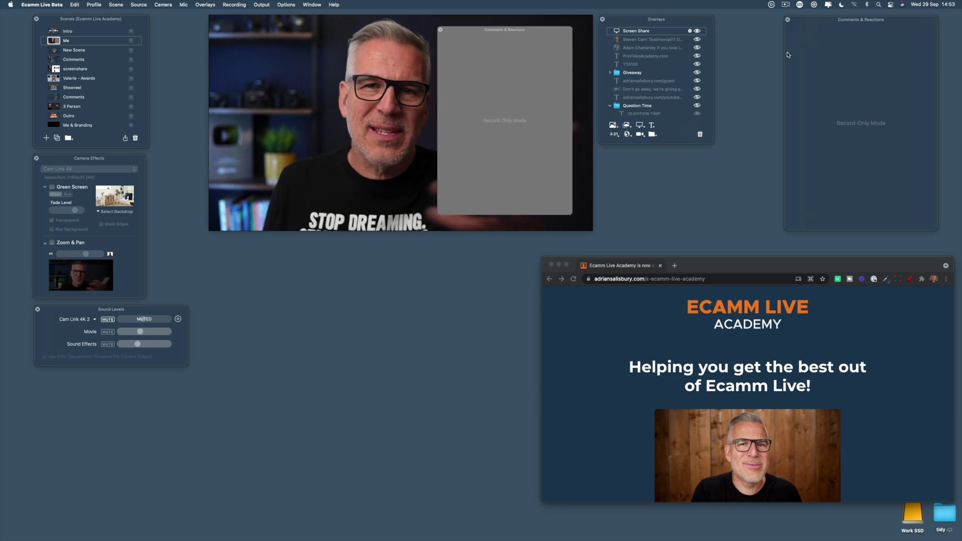
{"action": "left_click_drag", "start_coordinate": [830, 55], "coordinate": [727, 271]}
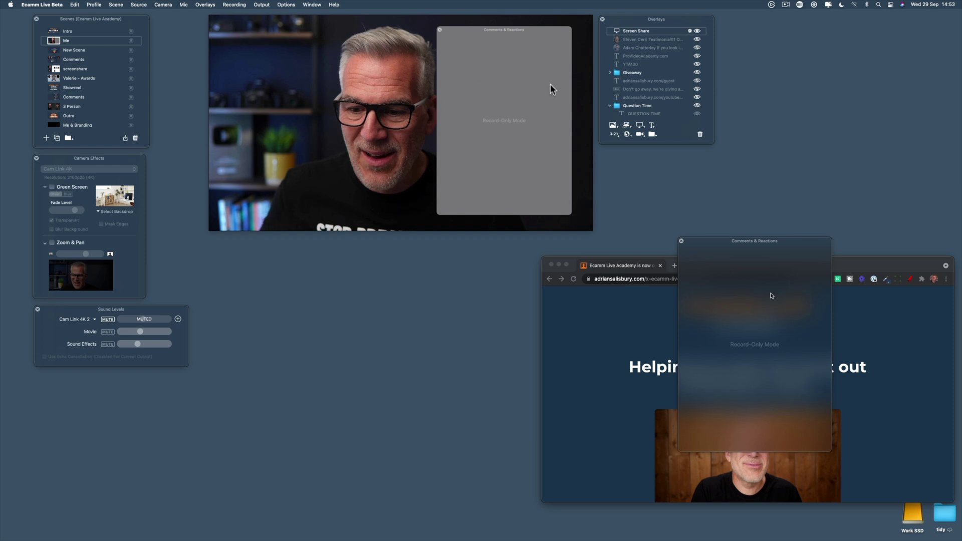
{"action": "left_click_drag", "start_coordinate": [808, 243], "coordinate": [886, 22]}
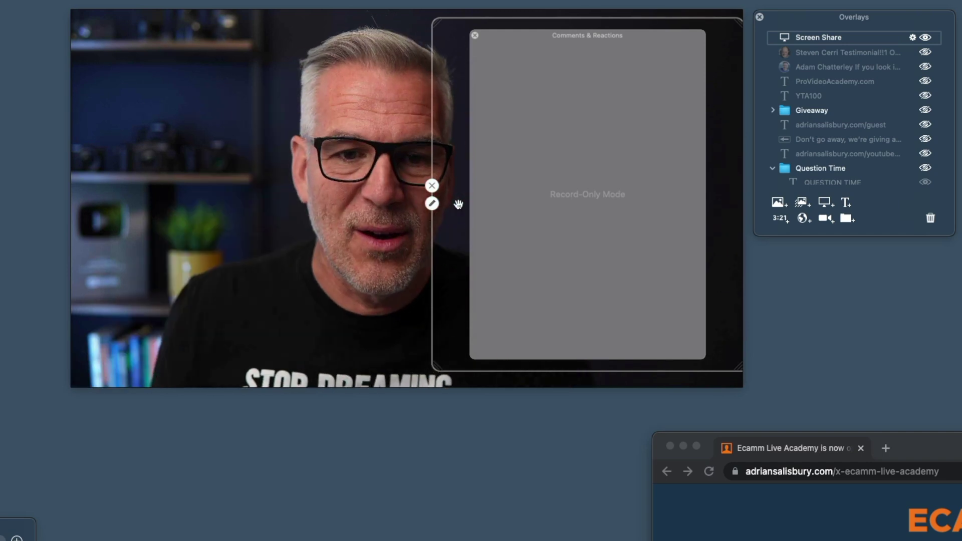
- Turn off the screen share's Green Screen Key and give it a narrow white border in the New Scene
{"action": "left_click", "coordinate": [433, 204]}
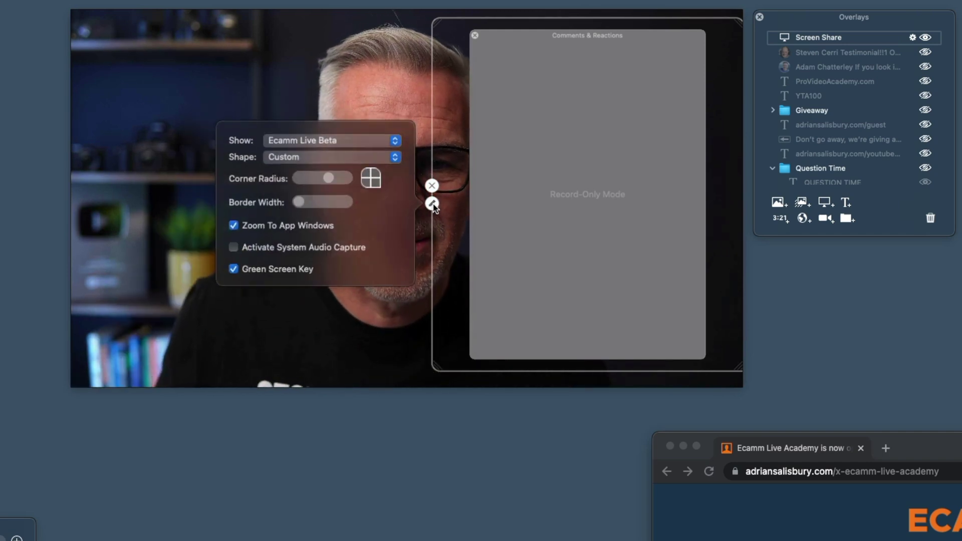
{"action": "left_click", "coordinate": [234, 269]}
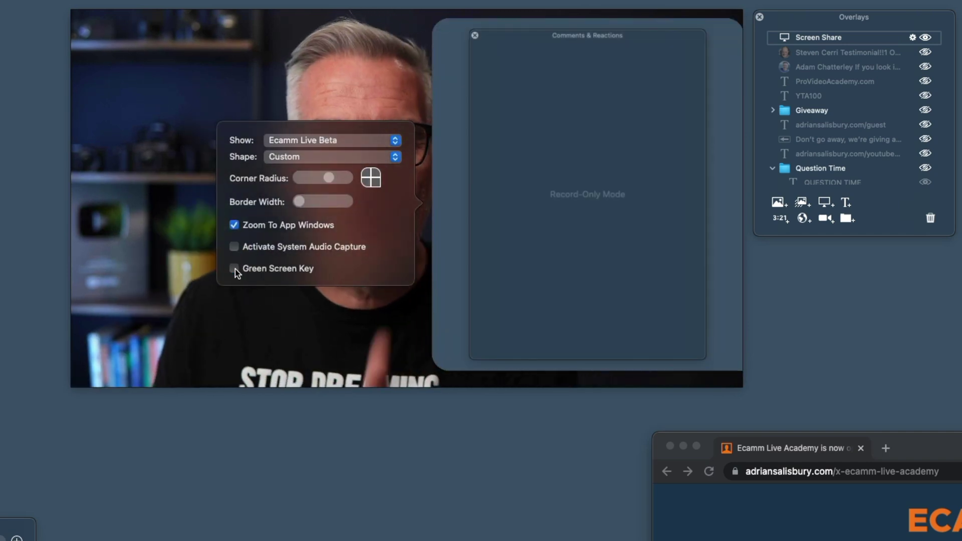
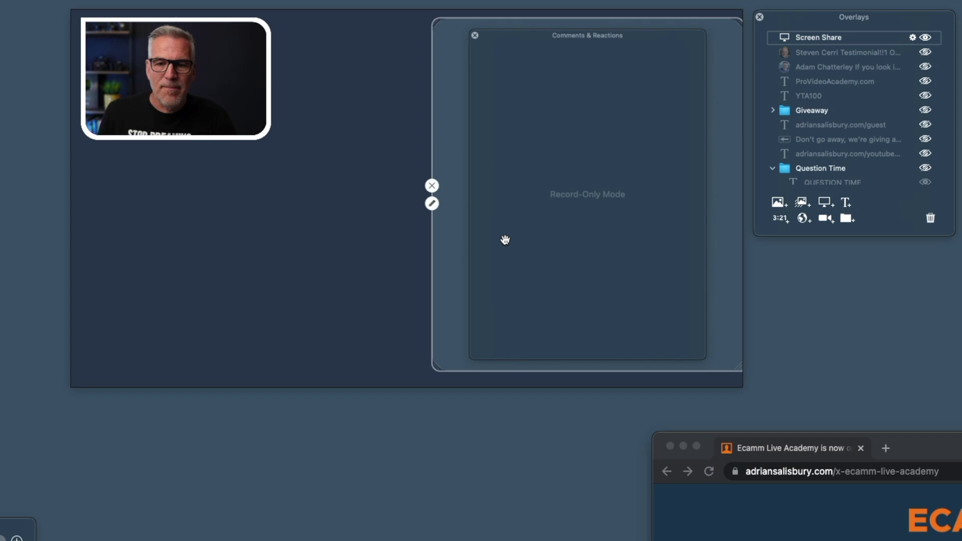
{"action": "left_click", "coordinate": [432, 204]}
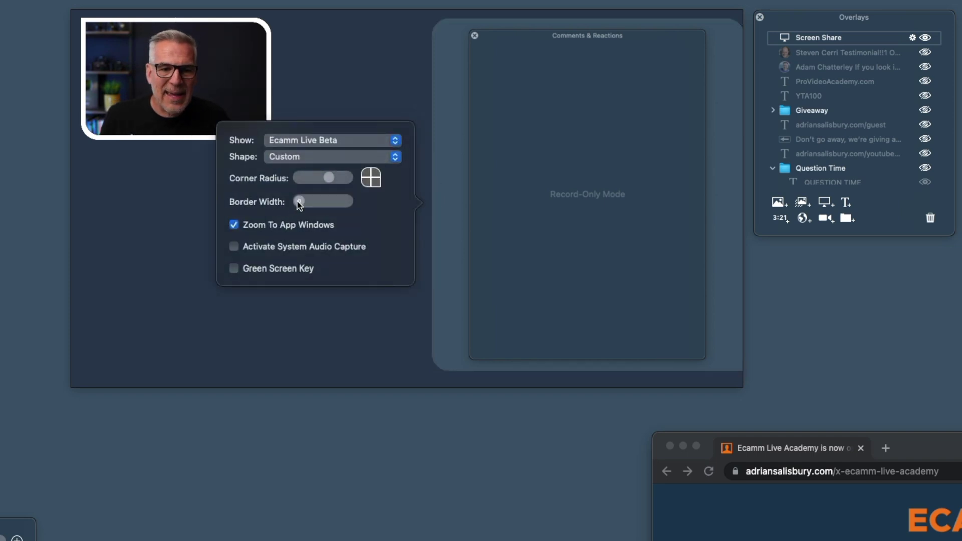
{"action": "left_click_drag", "start_coordinate": [300, 202], "coordinate": [305, 202]}
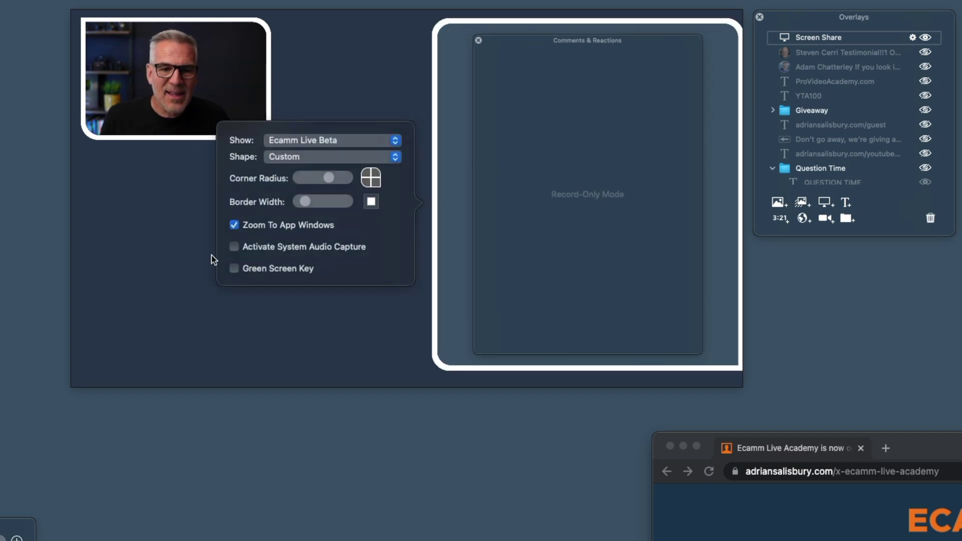
{"action": "left_click", "coordinate": [453, 271]}
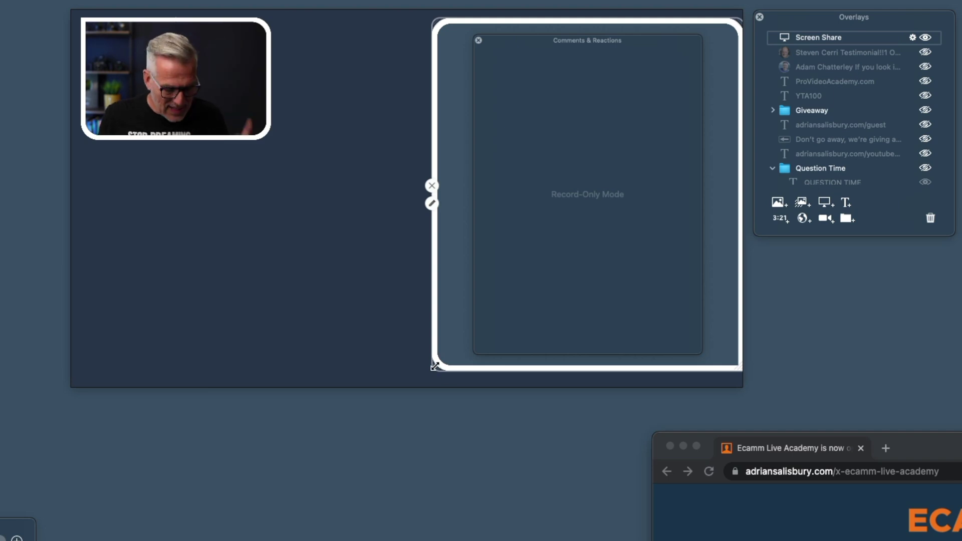
- Set the broadcast destination to Facebook
{"action": "left_click", "coordinate": [693, 374]}
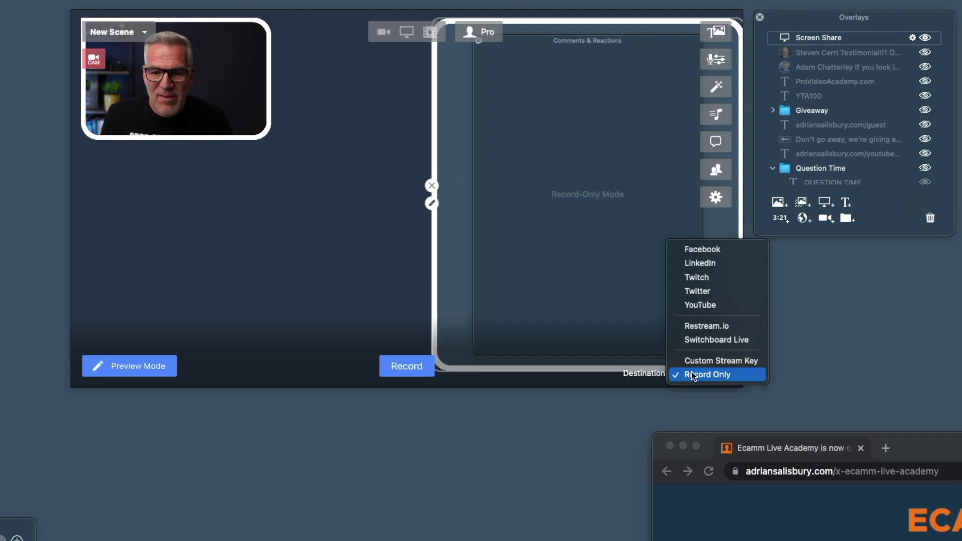
{"action": "left_click", "coordinate": [697, 252]}
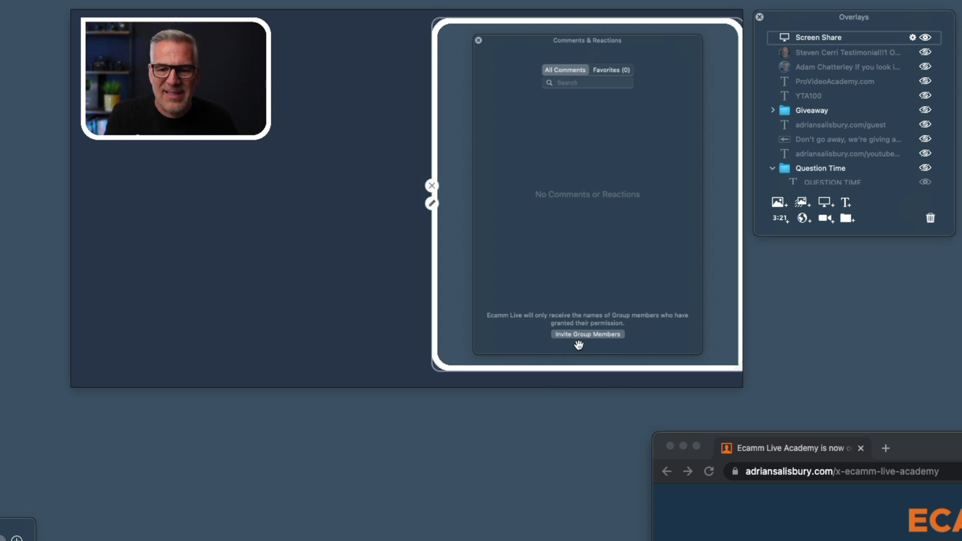
- Crop the screen share to the message area of the comments window and enlarge it to fill the scene's right half
{"action": "left_click_drag", "start_coordinate": [588, 277], "coordinate": [567, 278]}
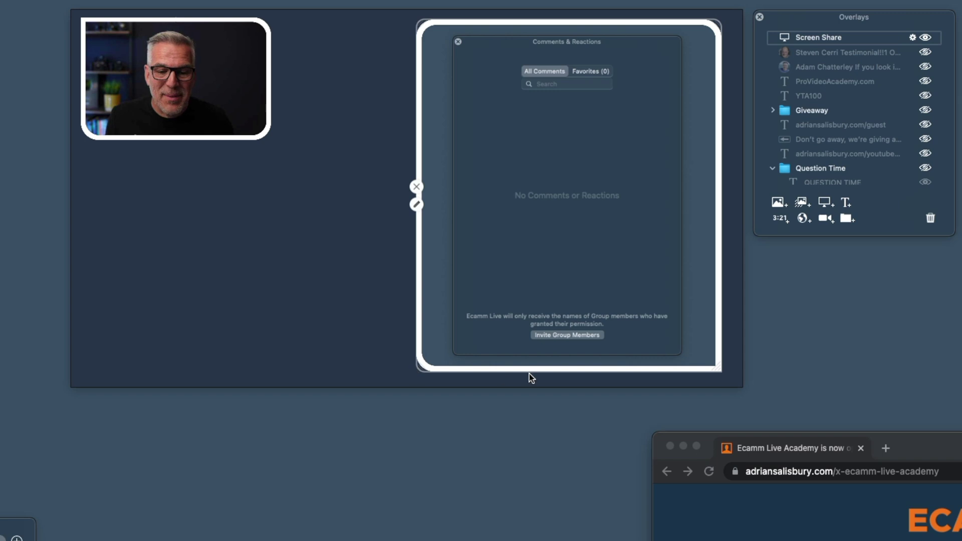
{"action": "left_click_drag", "start_coordinate": [530, 371], "coordinate": [527, 319]}
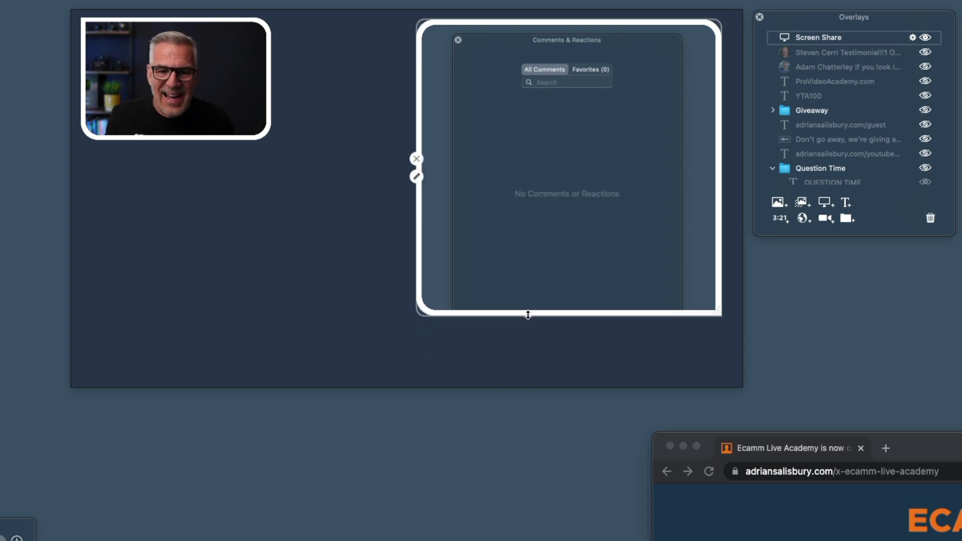
{"action": "left_click_drag", "start_coordinate": [426, 209], "coordinate": [453, 208]}
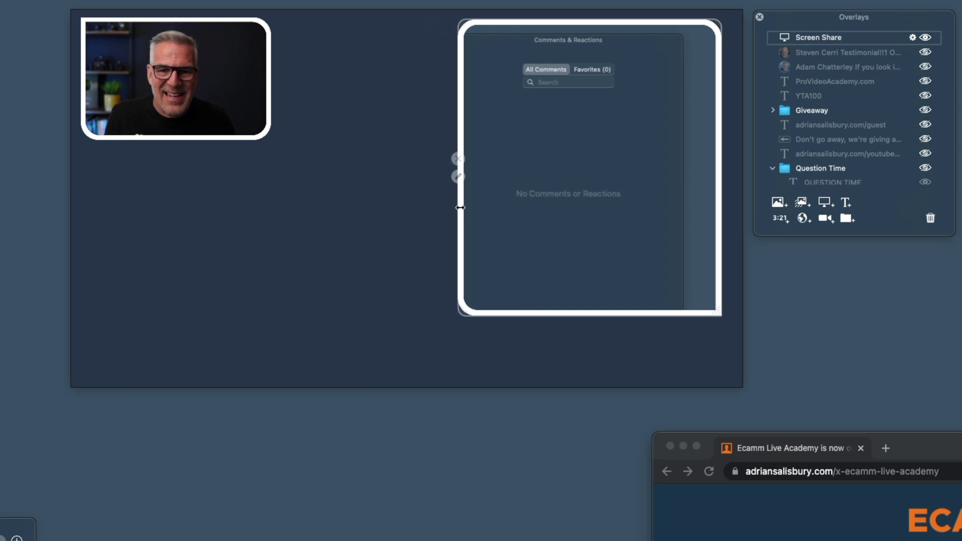
{"action": "left_click_drag", "start_coordinate": [710, 40], "coordinate": [669, 89]}
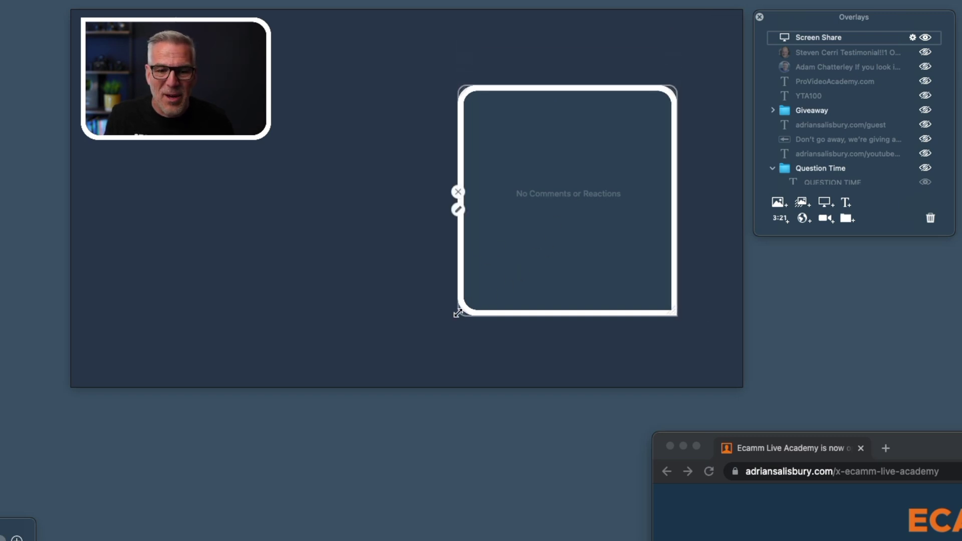
{"action": "left_click_drag", "start_coordinate": [459, 314], "coordinate": [392, 372]}
{"action": "left_click_drag", "start_coordinate": [671, 89], "coordinate": [728, 22]}
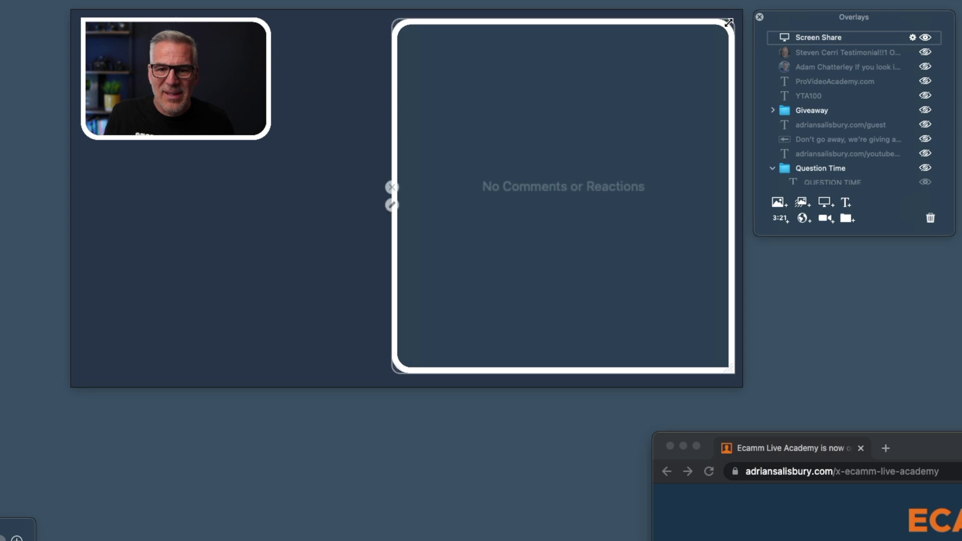
- Nudge the screen share and enlarge the camera overlay to fill the left half of the scene beside it
{"action": "left_click_drag", "start_coordinate": [457, 258], "coordinate": [456, 259]}
{"action": "left_click_drag", "start_coordinate": [269, 139], "coordinate": [370, 212]}
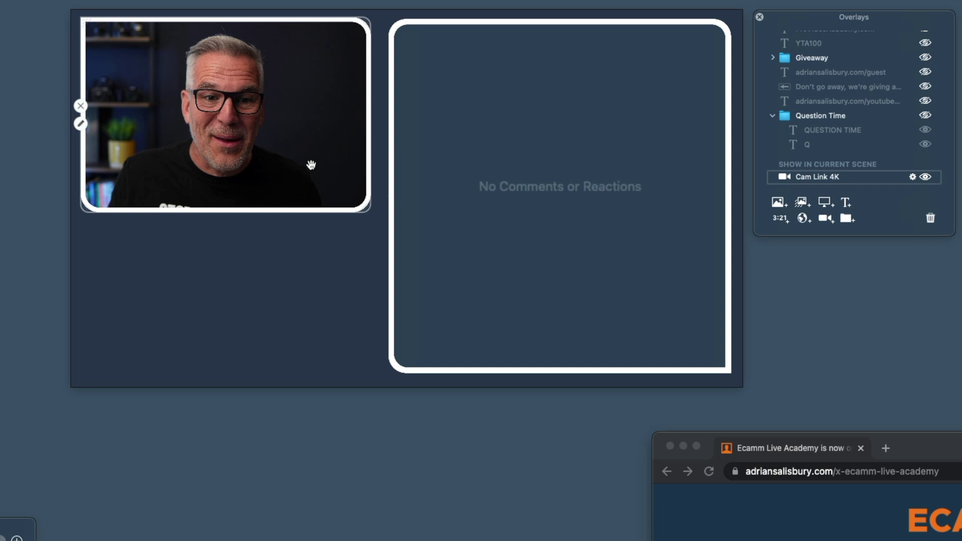
{"action": "left_click_drag", "start_coordinate": [312, 165], "coordinate": [313, 168]}
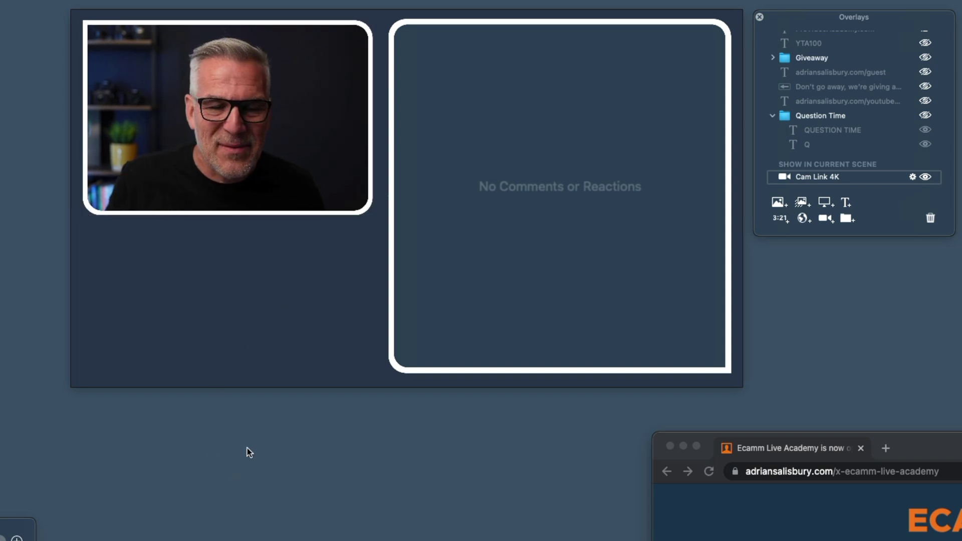
{"action": "left_click_drag", "start_coordinate": [369, 213], "coordinate": [370, 368]}
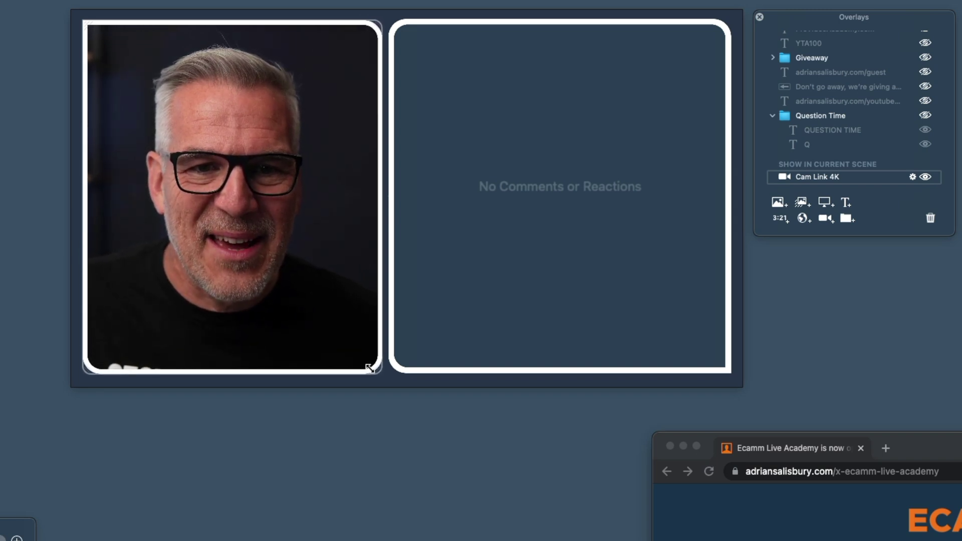
- Adjust the screen share's corners so it sits evenly beside the camera overlay with a wider gap between them
{"action": "mouse_move", "coordinate": [572, 215]}
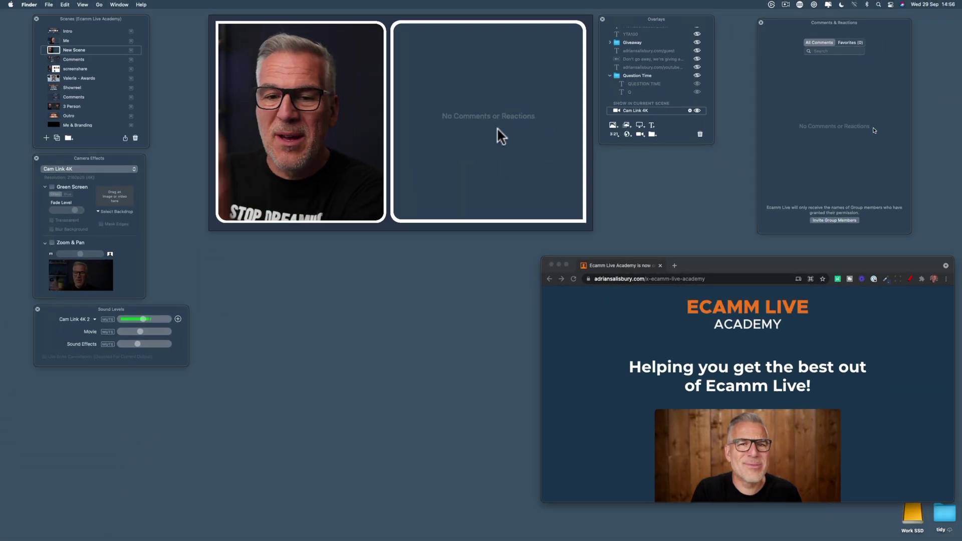
{"action": "left_click_drag", "start_coordinate": [391, 222], "coordinate": [405, 207]}
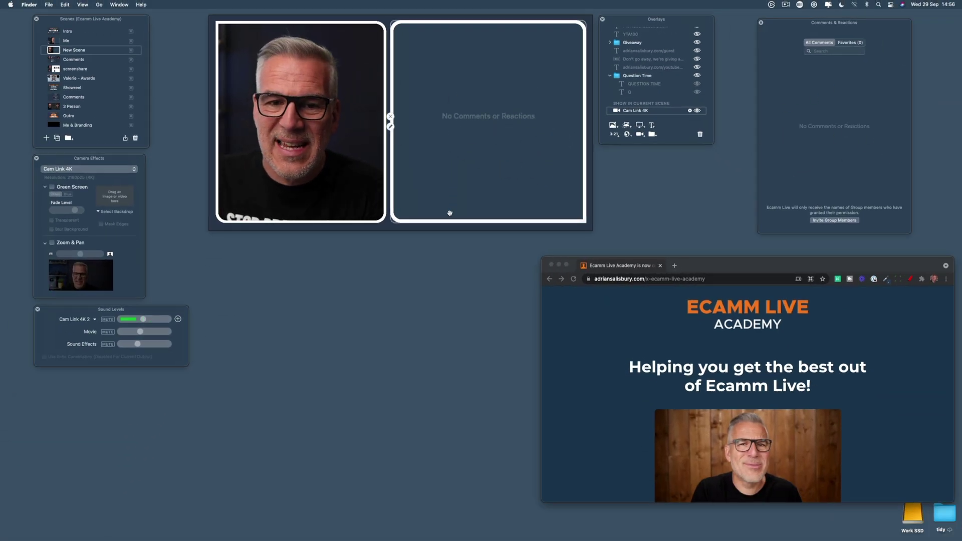
{"action": "left_click_drag", "start_coordinate": [414, 346], "coordinate": [412, 369]}
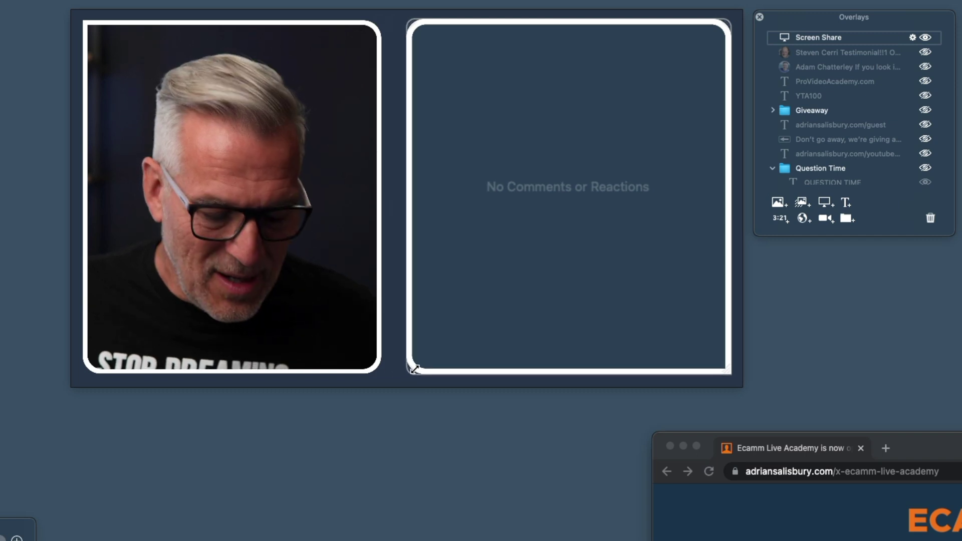
{"action": "left_click_drag", "start_coordinate": [384, 371], "coordinate": [388, 367]}
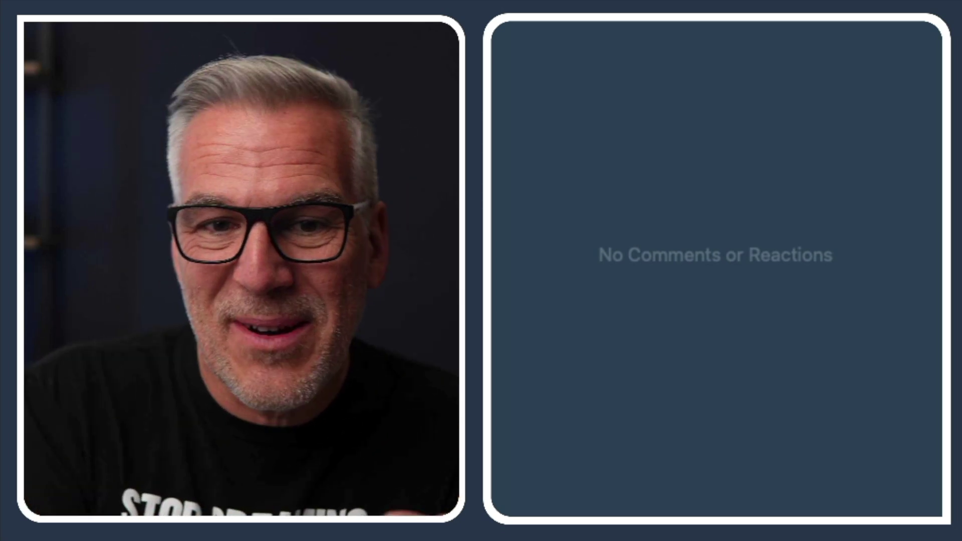
{"action": "left_click_drag", "start_coordinate": [939, 502], "coordinate": [939, 514]}
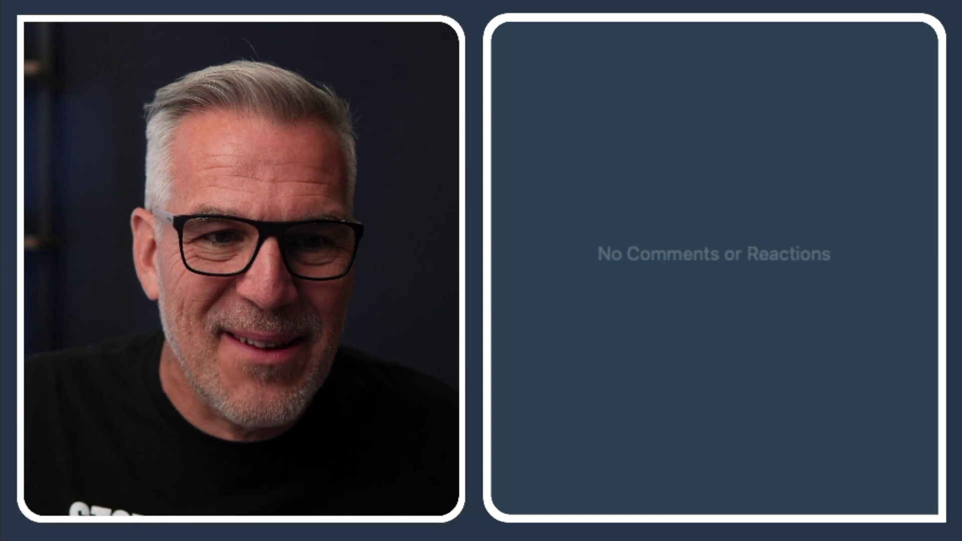
- Lower the camera overlay's upper edge and place AST-background-dark.png from the Pictures folder centred above the camera
{"action": "left_click_drag", "start_coordinate": [19, 16], "coordinate": [20, 135]}
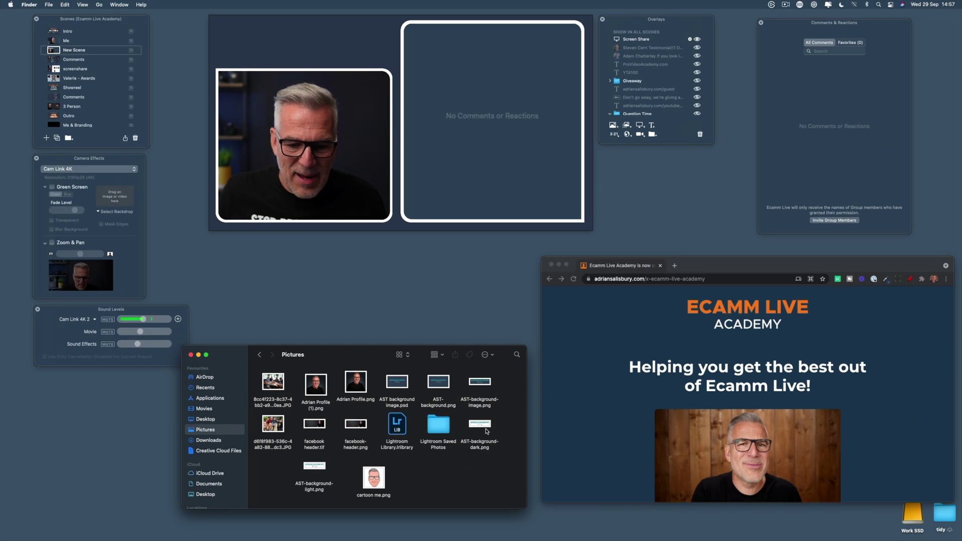
{"action": "left_click_drag", "start_coordinate": [485, 426], "coordinate": [285, 34]}
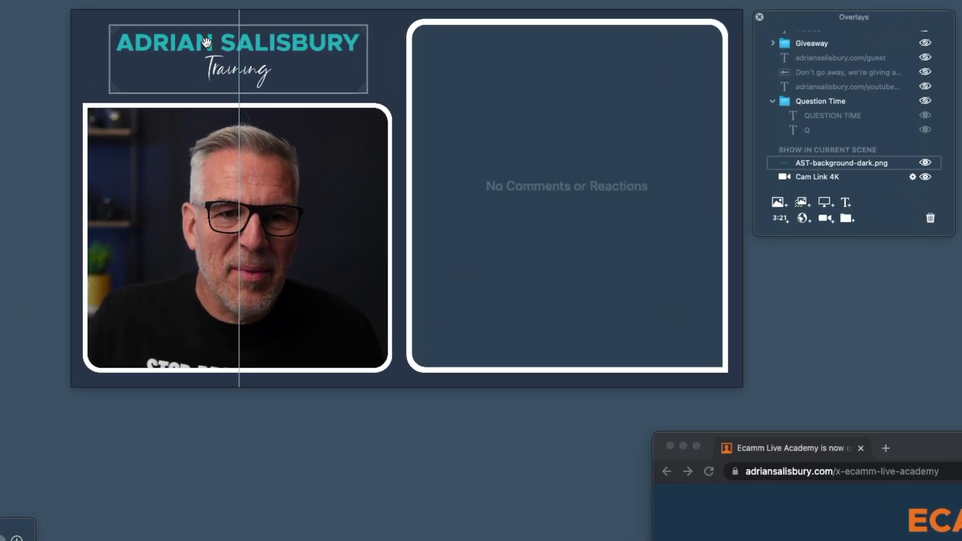
{"action": "left_click_drag", "start_coordinate": [207, 42], "coordinate": [206, 42]}
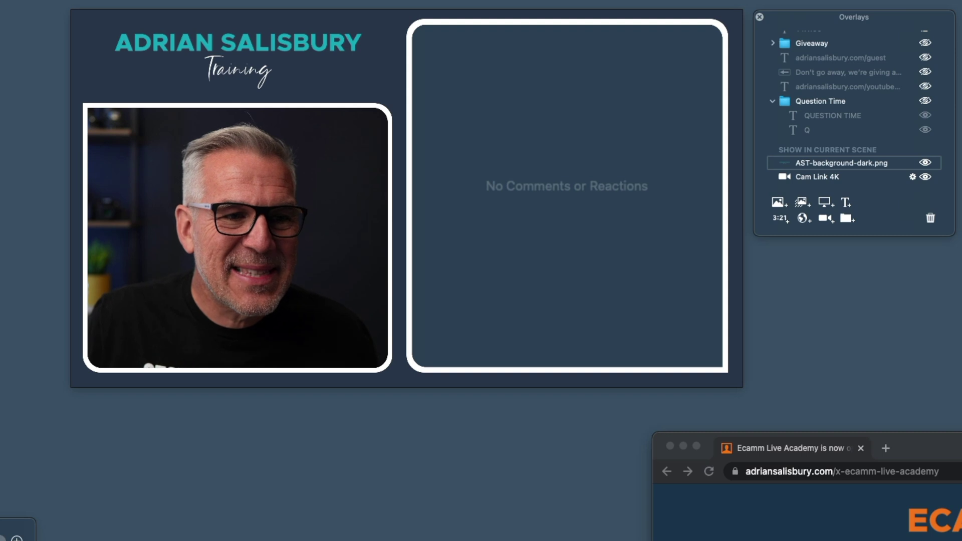
- Rename the New Scene as COMMENTS and switch to the Me scene
{"action": "key", "text": "super+2"}
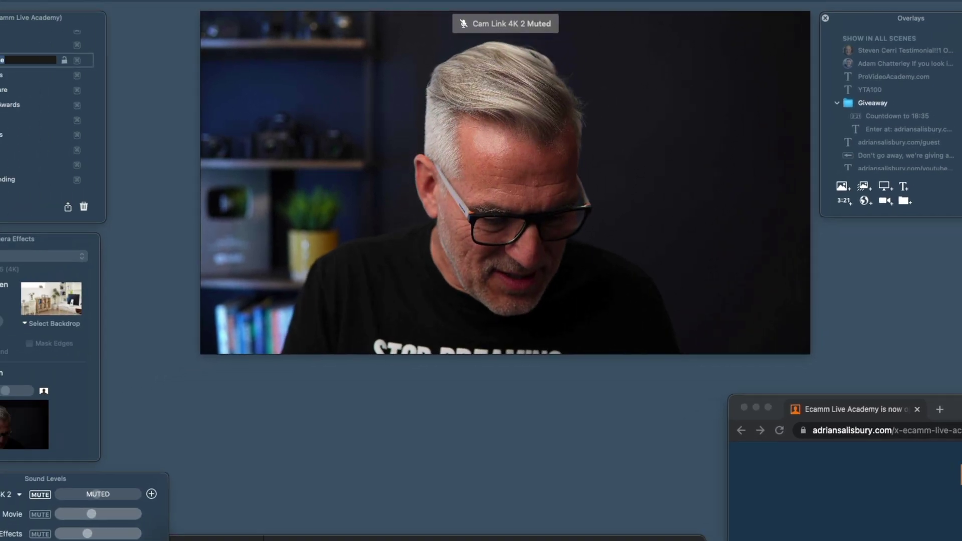
{"action": "type", "text": "COMMENTS"}
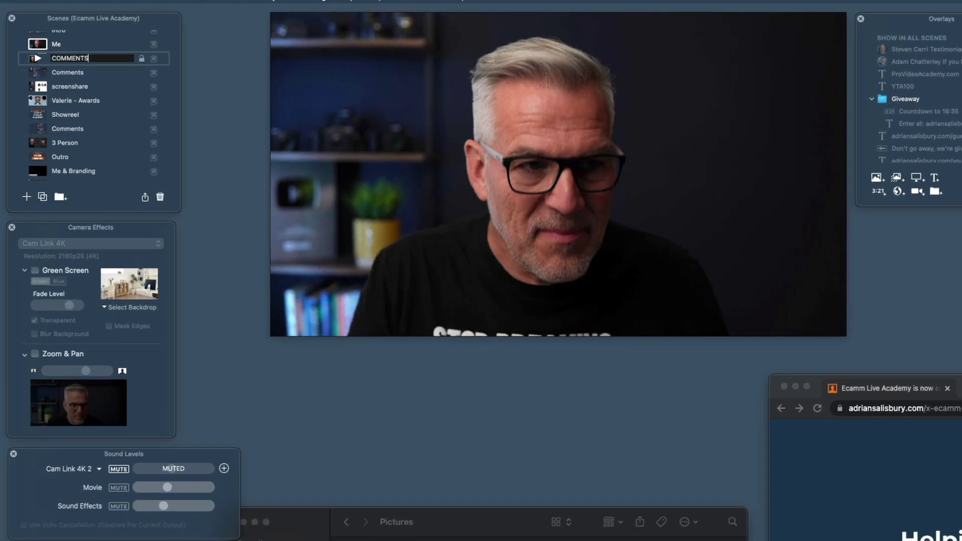
{"action": "key", "text": "Return"}
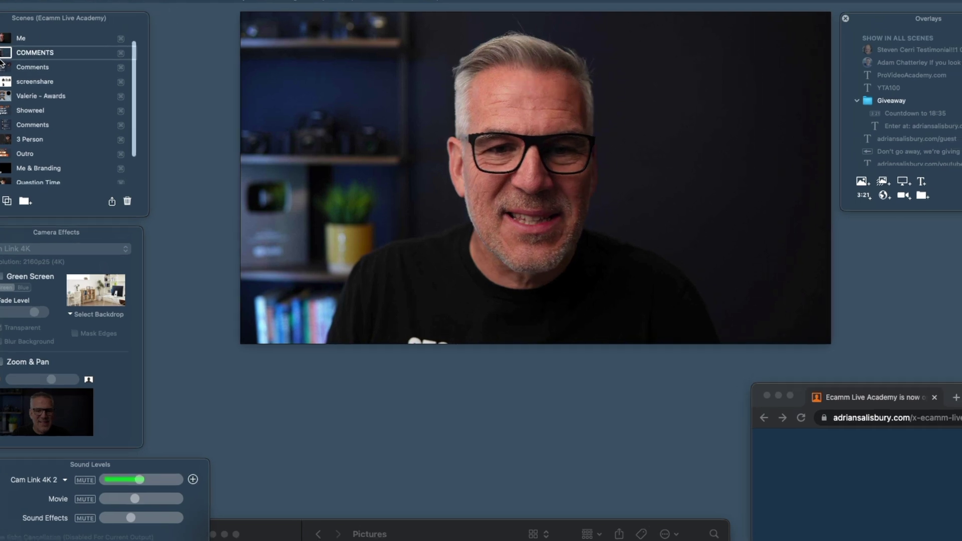
{"action": "left_click", "coordinate": [36, 59]}
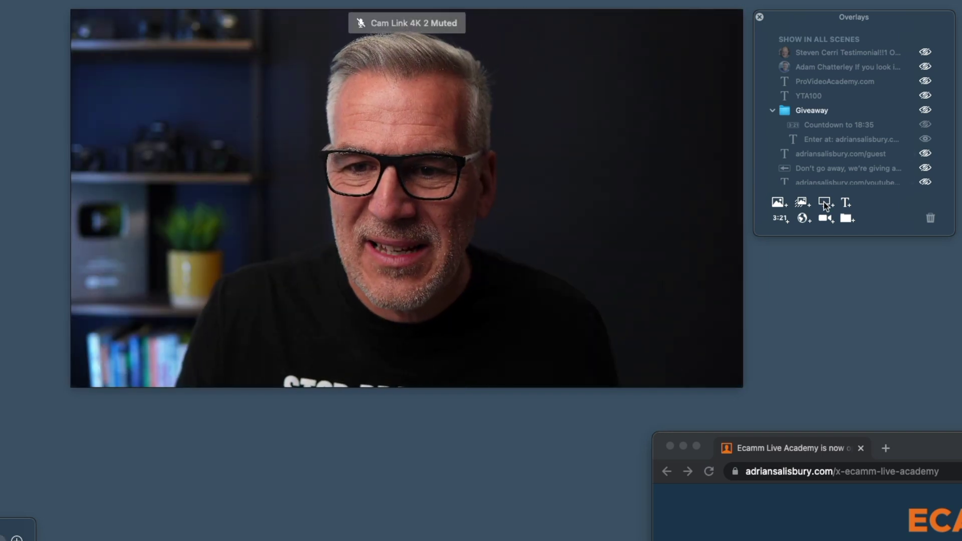
- Add a screen share overlay to the Me scene that shows Google Chrome with a Custom shape
{"action": "left_click", "coordinate": [824, 202]}
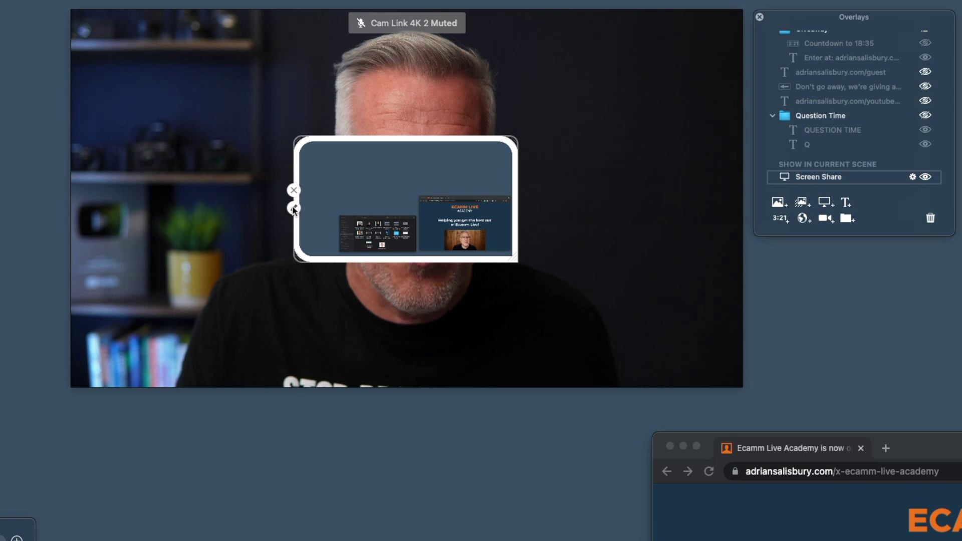
{"action": "left_click", "coordinate": [294, 209]}
{"action": "left_click", "coordinate": [226, 144]}
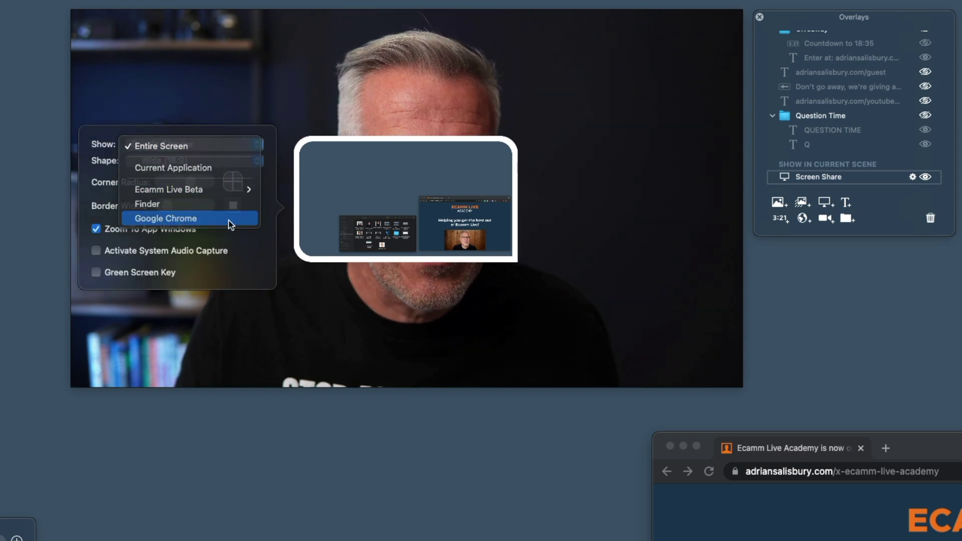
{"action": "left_click", "coordinate": [229, 221]}
{"action": "left_click", "coordinate": [186, 161]}
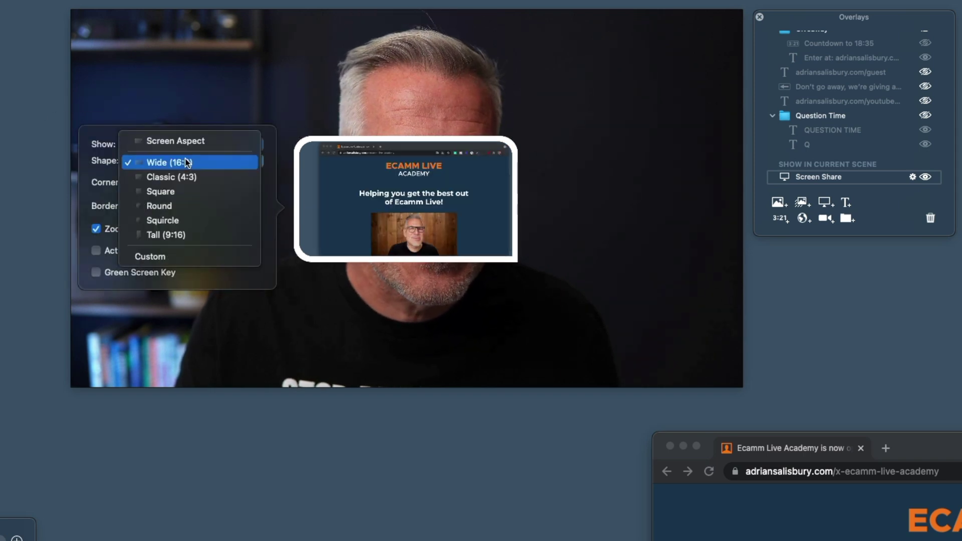
{"action": "left_click", "coordinate": [178, 254]}
- Enlarge the screen share, crop out the browser toolbar and window edges, and move it to the scene's upper right corner
{"action": "left_click_drag", "start_coordinate": [511, 256], "coordinate": [641, 358]}
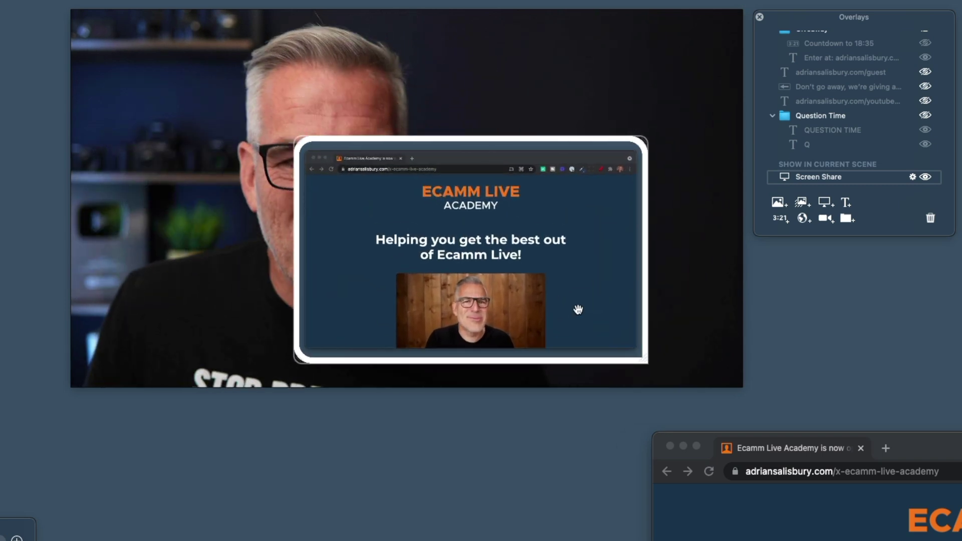
{"action": "mouse_move", "coordinate": [574, 315]}
{"action": "left_click_drag", "start_coordinate": [606, 230], "coordinate": [659, 179]}
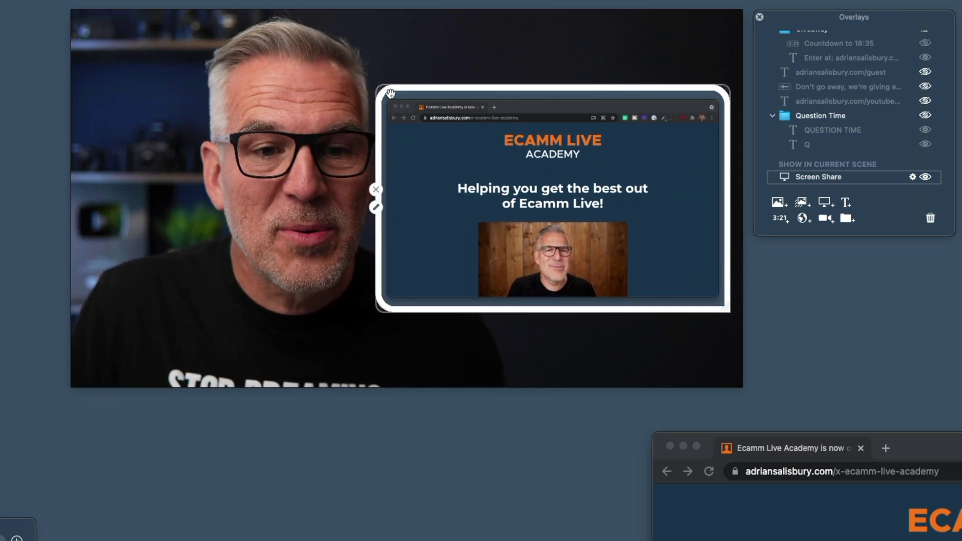
{"action": "left_click_drag", "start_coordinate": [385, 88], "coordinate": [393, 121]}
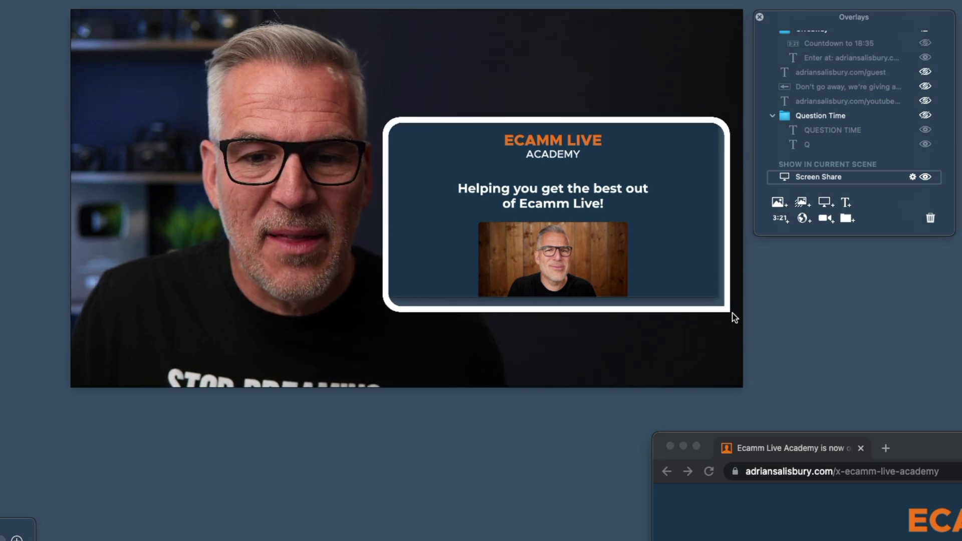
{"action": "left_click_drag", "start_coordinate": [729, 310], "coordinate": [722, 300]}
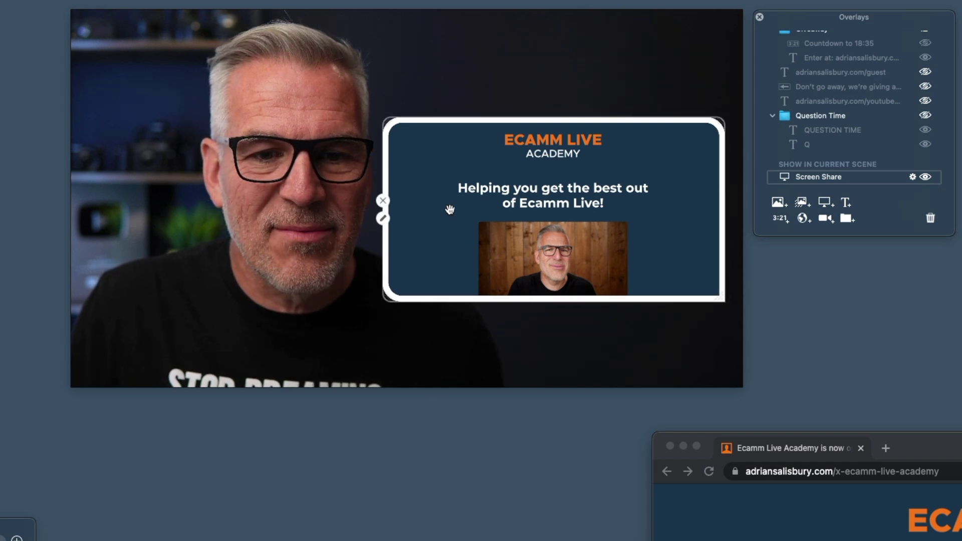
{"action": "left_click_drag", "start_coordinate": [450, 210], "coordinate": [460, 117]}
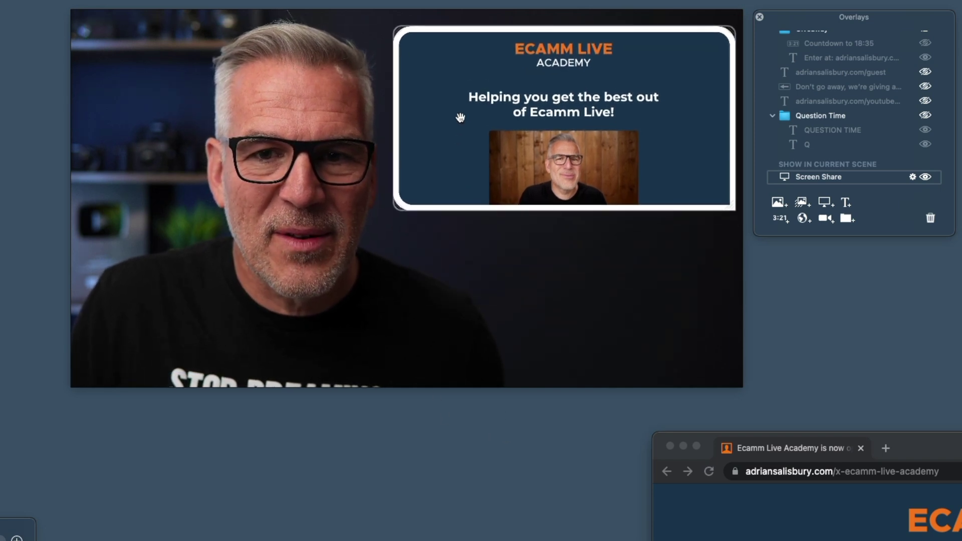
- Scroll the Ecamm Live Academy page down and back to its top, and hide the screen share overlay
{"action": "scroll", "coordinate": [827, 511], "scroll_direction": "down", "scroll_amount": 10}
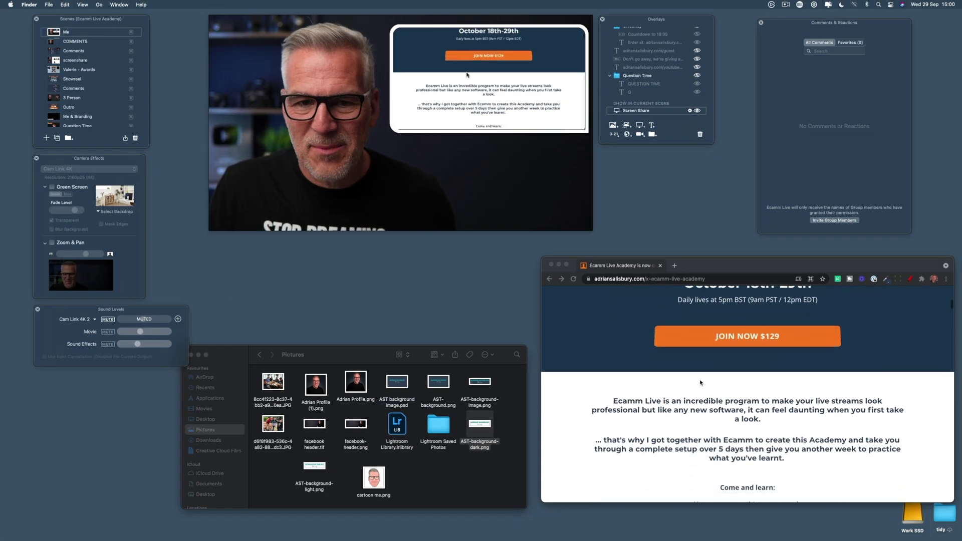
{"action": "scroll", "coordinate": [700, 383], "scroll_direction": "down", "scroll_amount": 3}
{"action": "scroll", "coordinate": [700, 382], "scroll_direction": "up", "scroll_amount": 10}
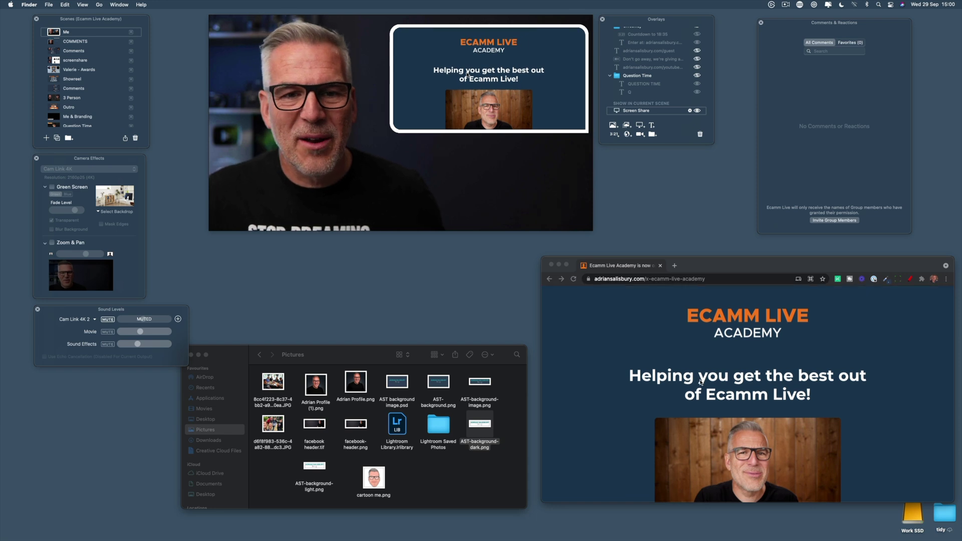
{"action": "left_click", "coordinate": [389, 74]}
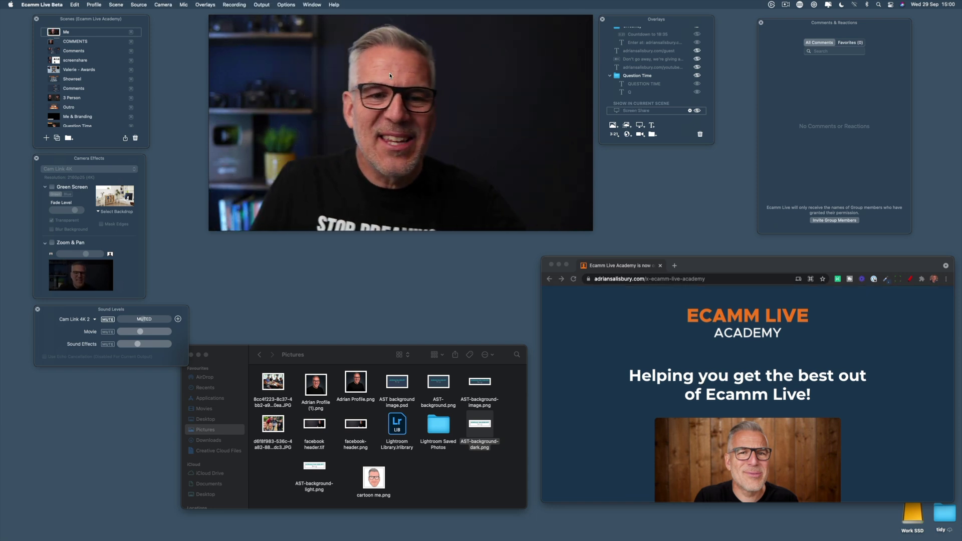